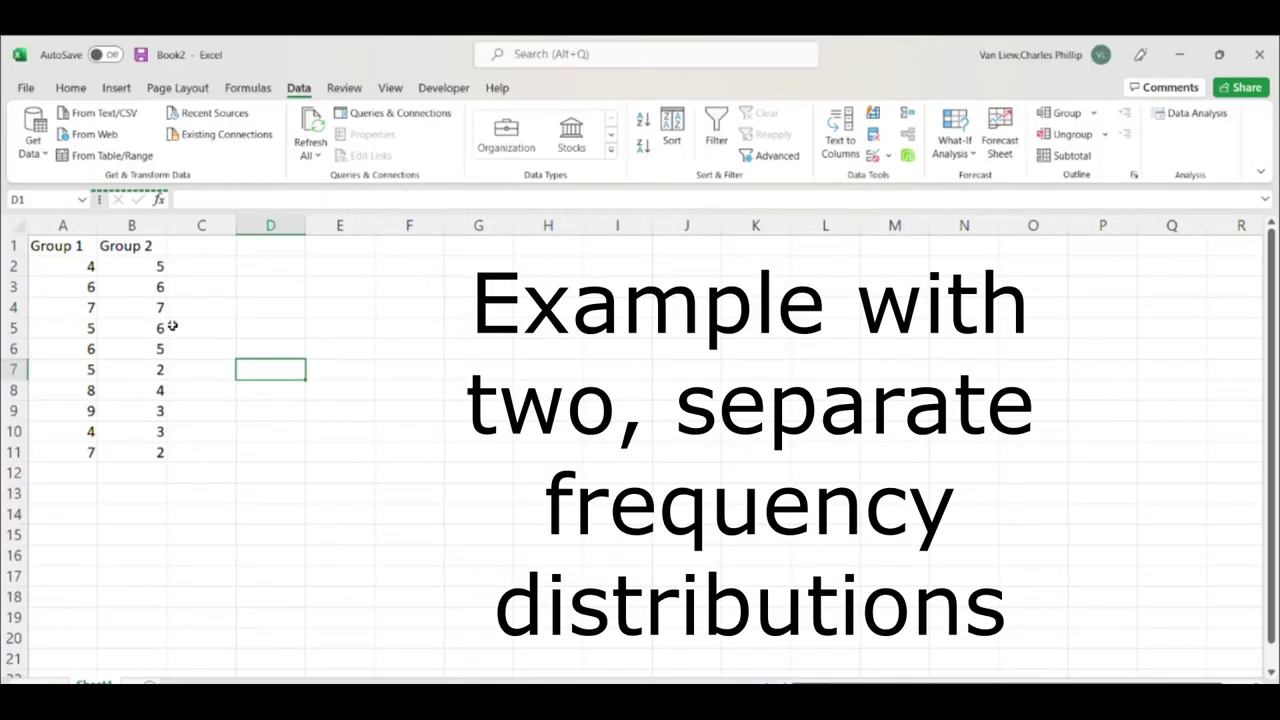
Enter the heading X in cell D1, next to the Group 1 and Group 2 data
click(290, 250)
text(X)
key(Return)
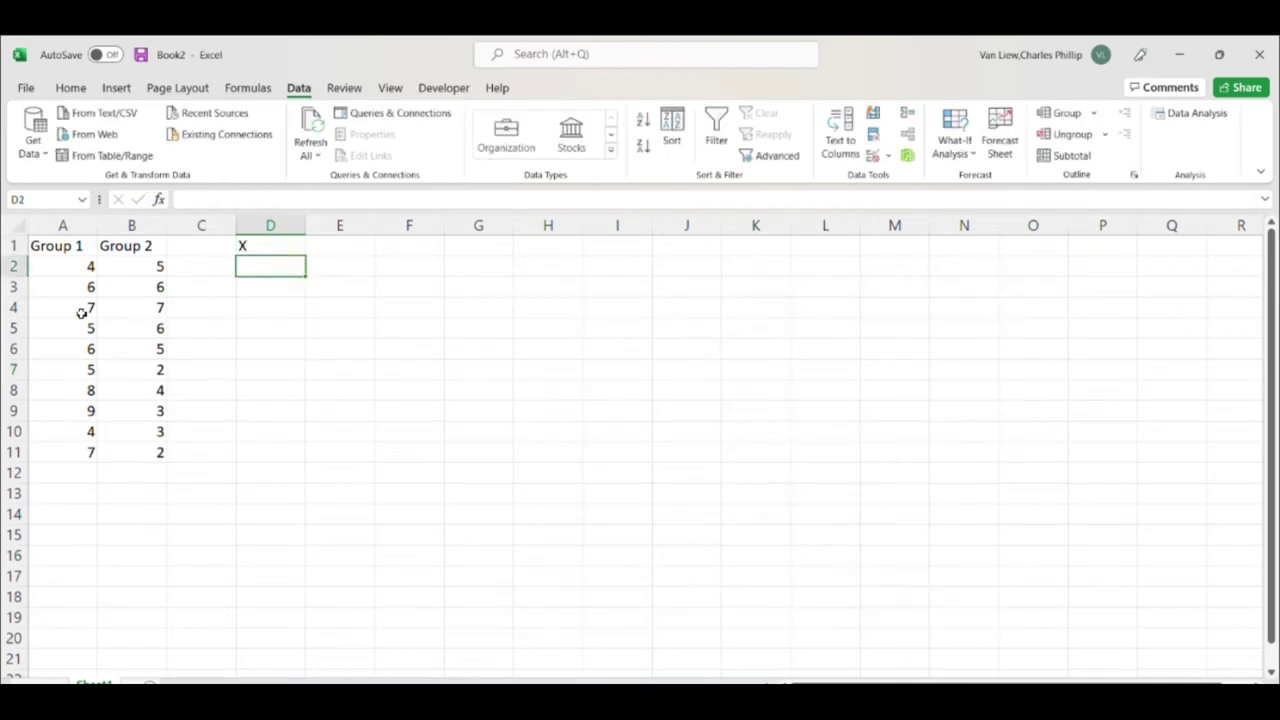
click(143, 453)
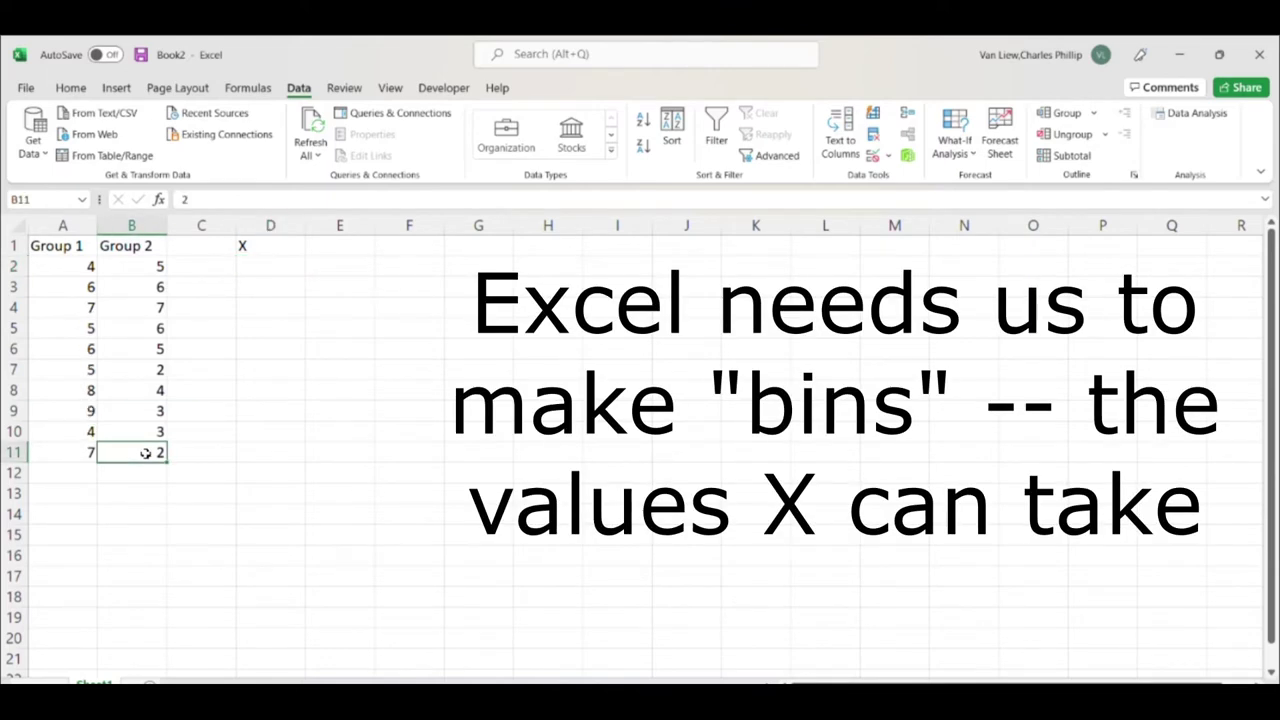
click(267, 270)
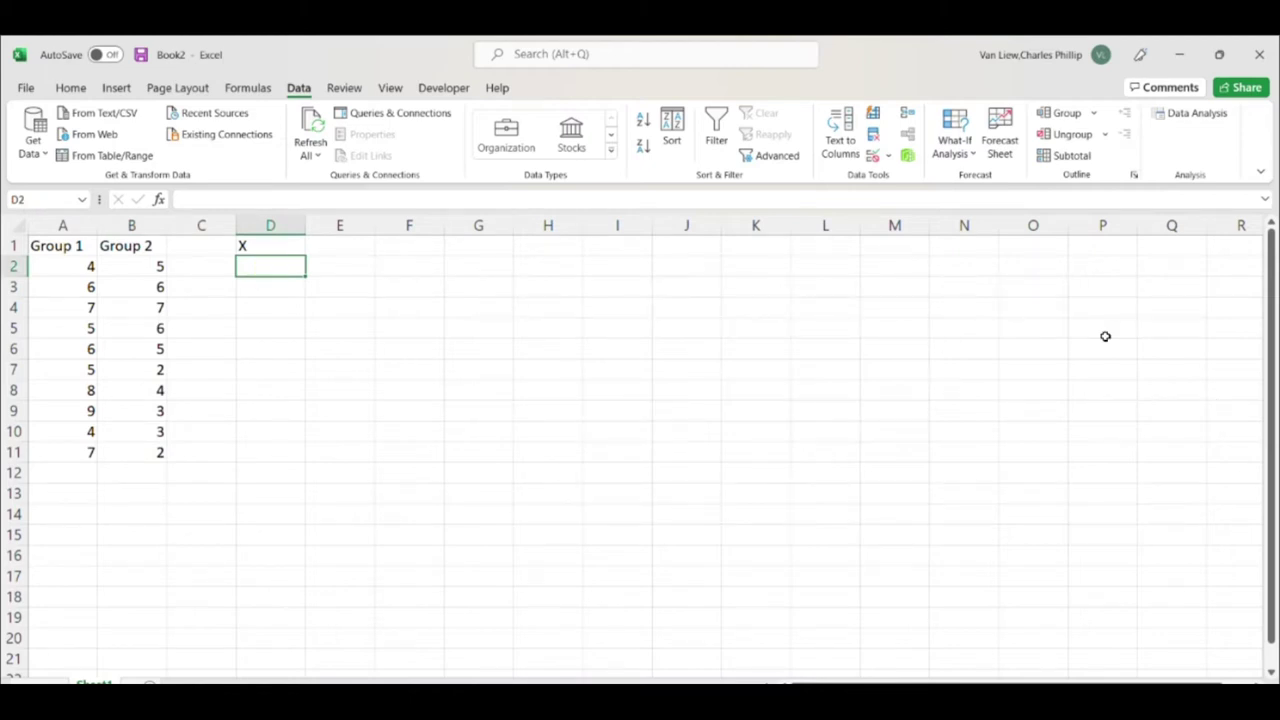
Enter the bin values 1, 2, 3, 4, 5, 6, 7, 8, 9 down cells D2:D10
text(1)
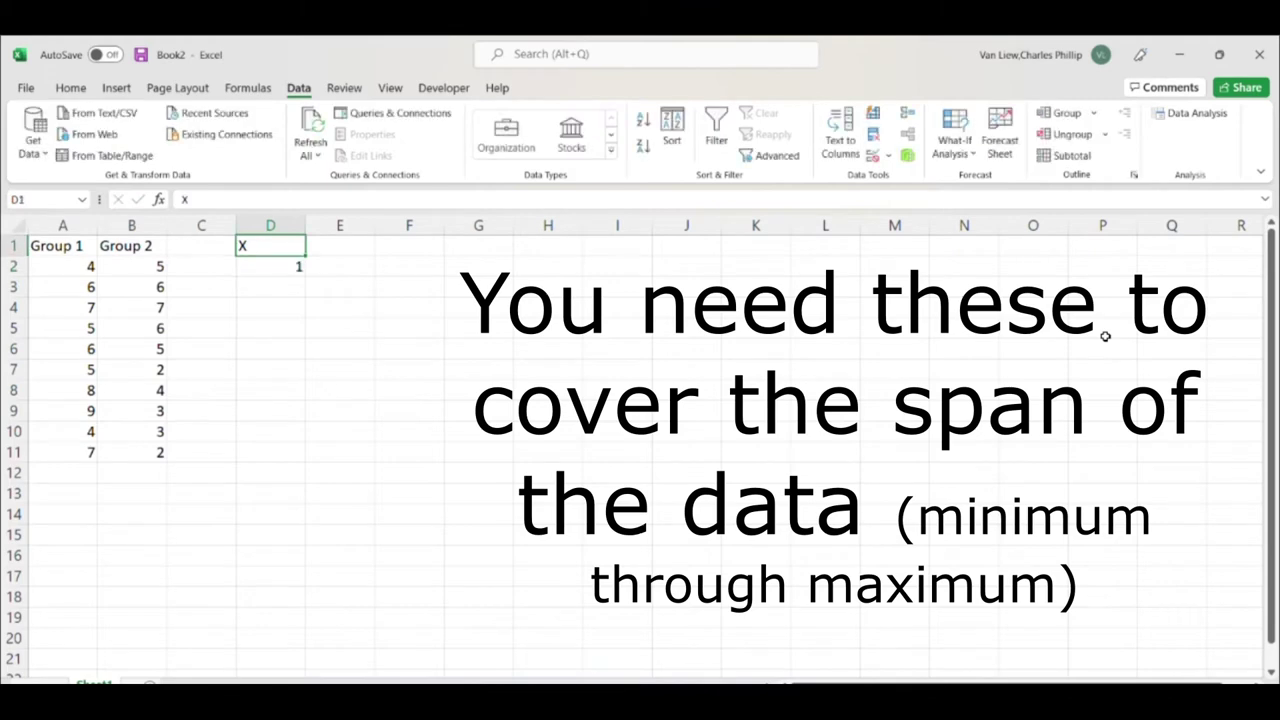
key(Return)
text(2)
key(Return)
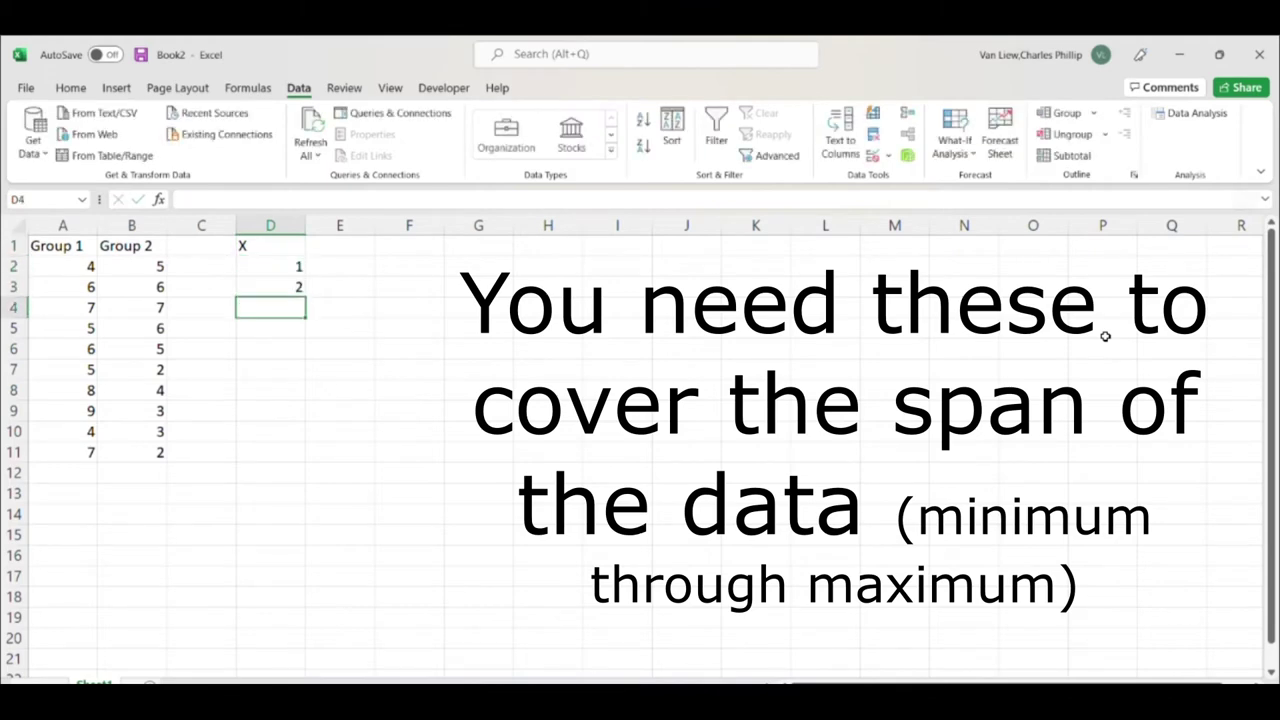
text(3)
key(Return)
text(4)
key(Return)
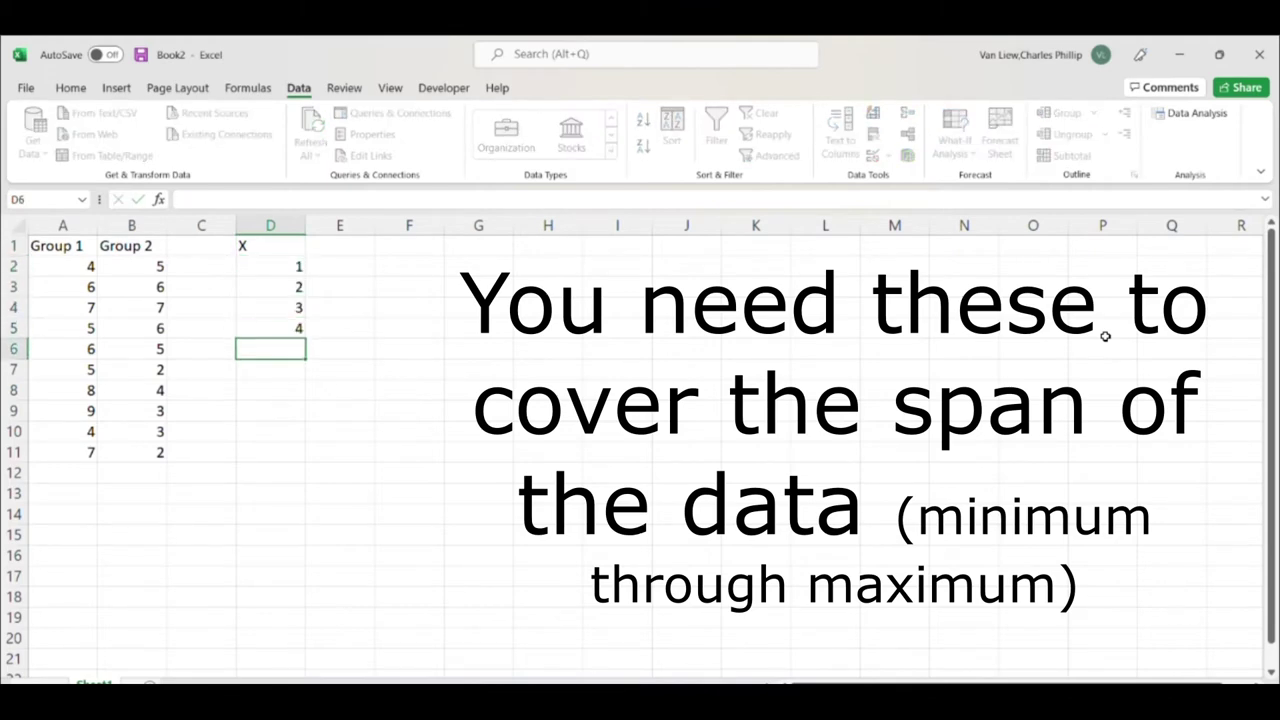
text(5)
key(Return)
text(6)
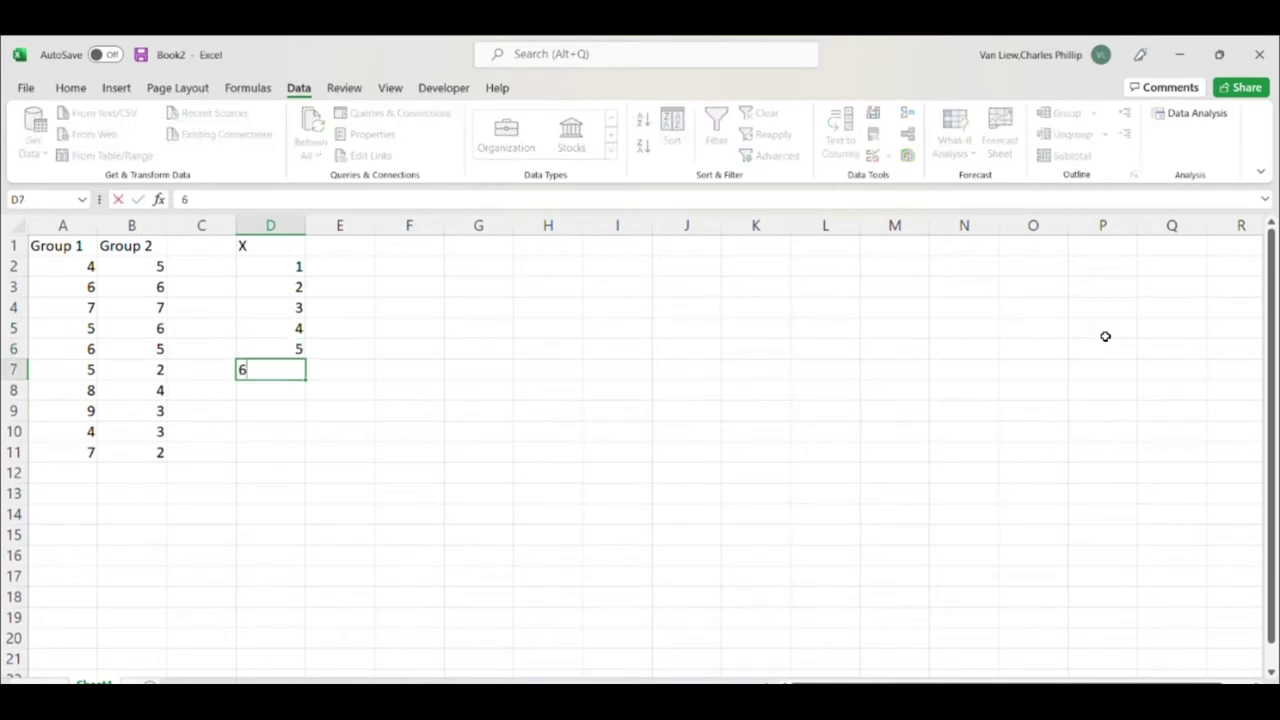
key(Return)
text(7)
key(Return)
text(8)
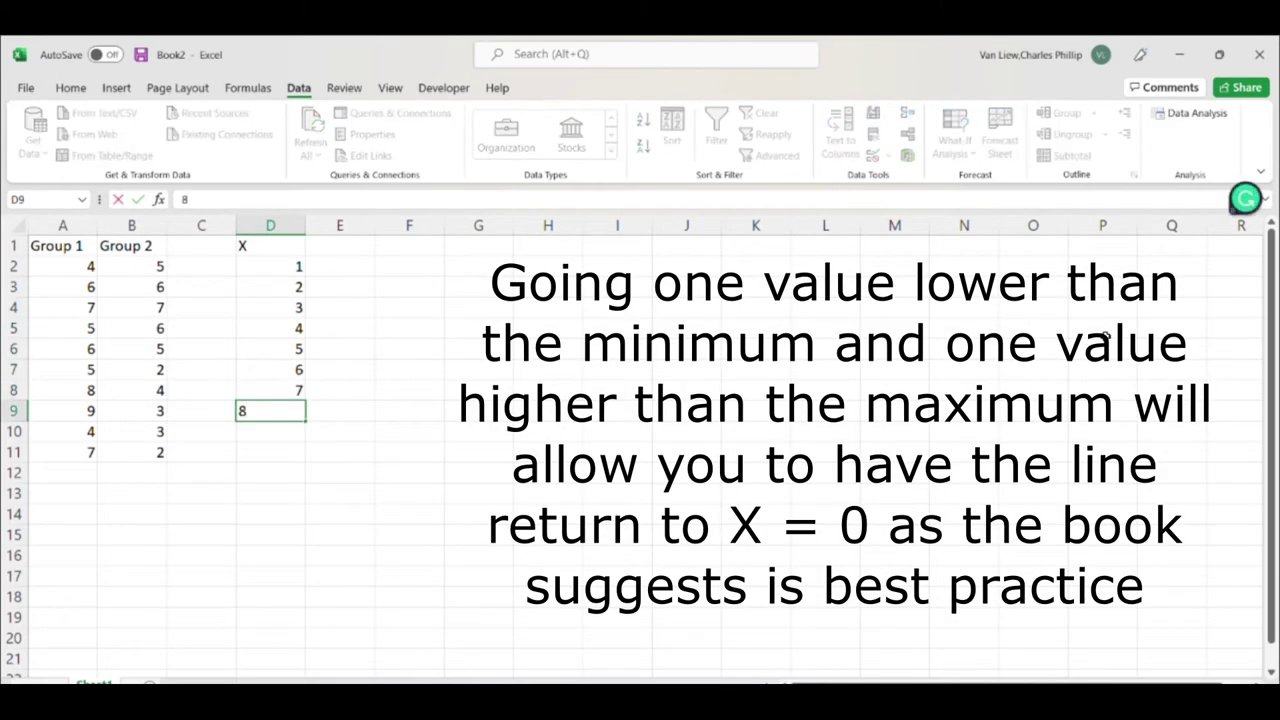
key(Return)
text(9)
key(Return)
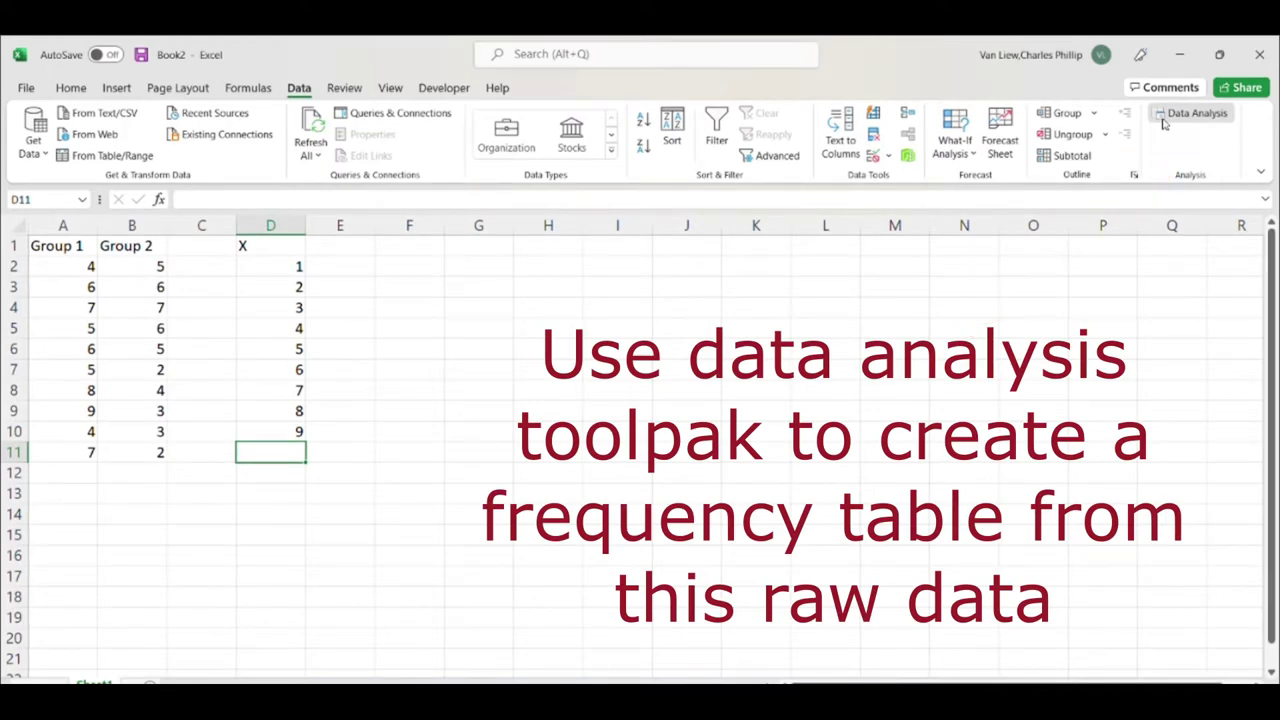
Run a Histogram analysis on A1:A11 with bins D1:D10, labels on, output at F1, no chart
click(1163, 121)
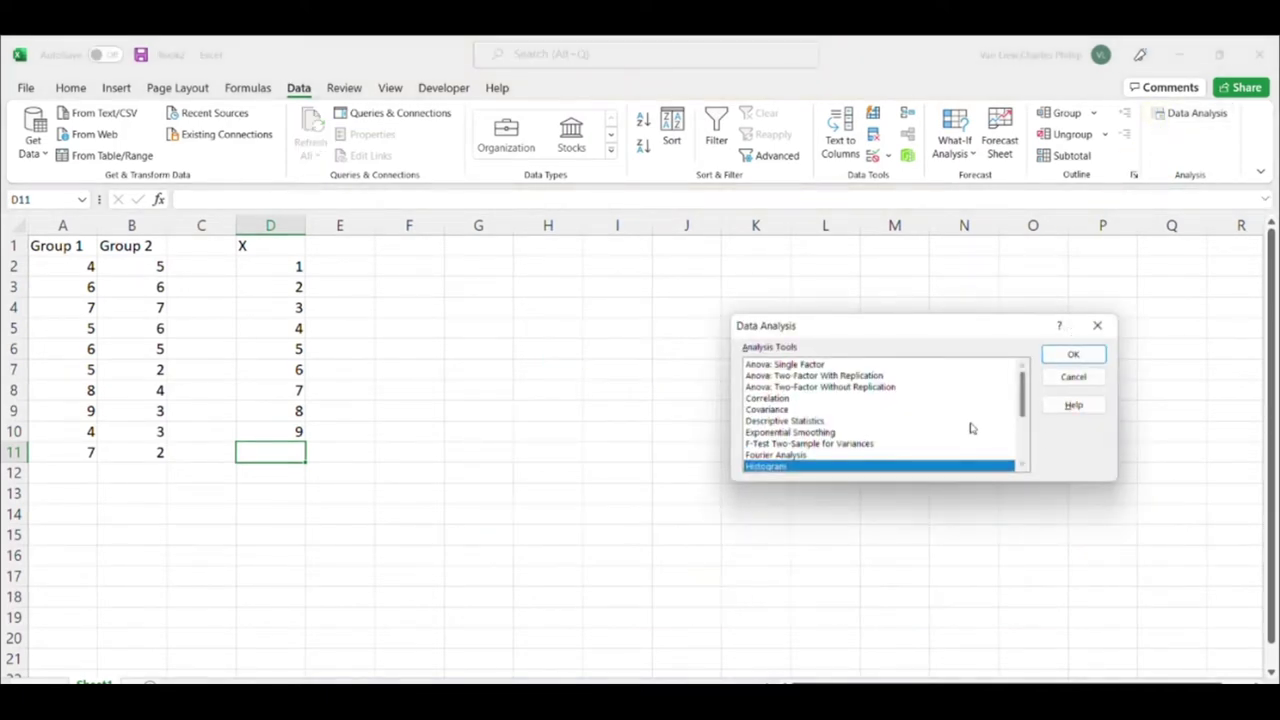
double_click(820, 466)
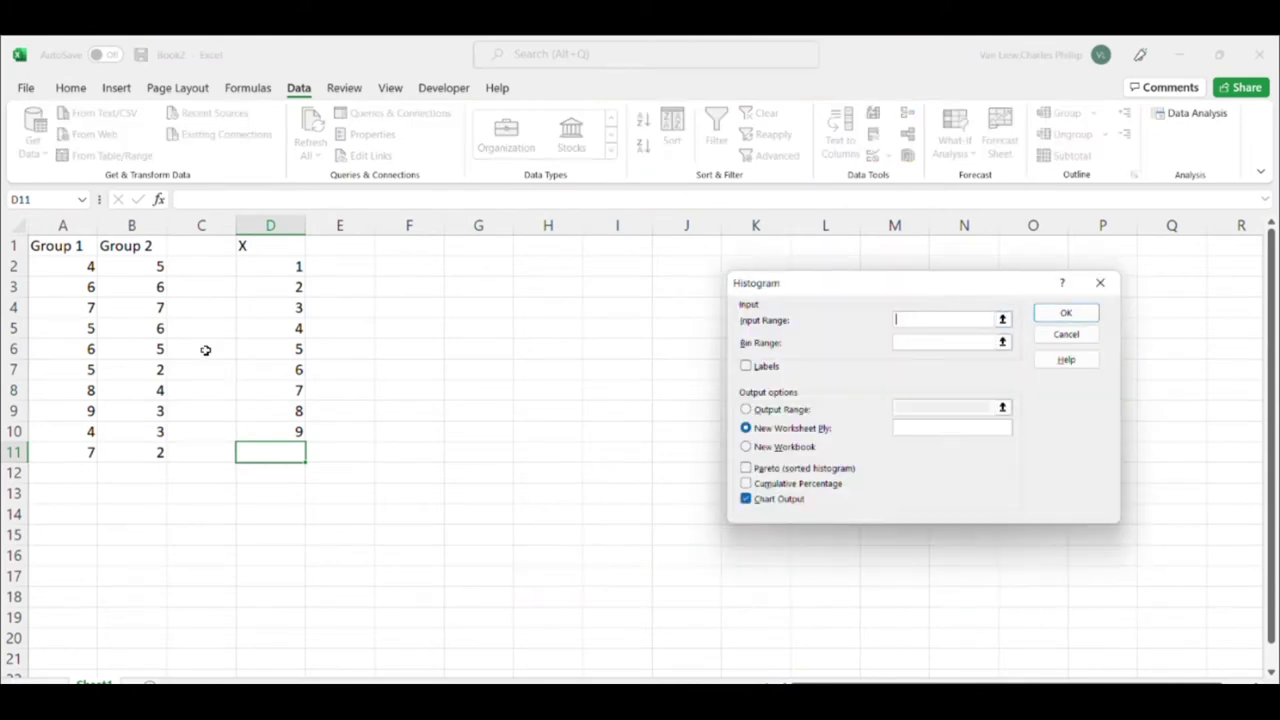
drag(40, 246, 45, 450)
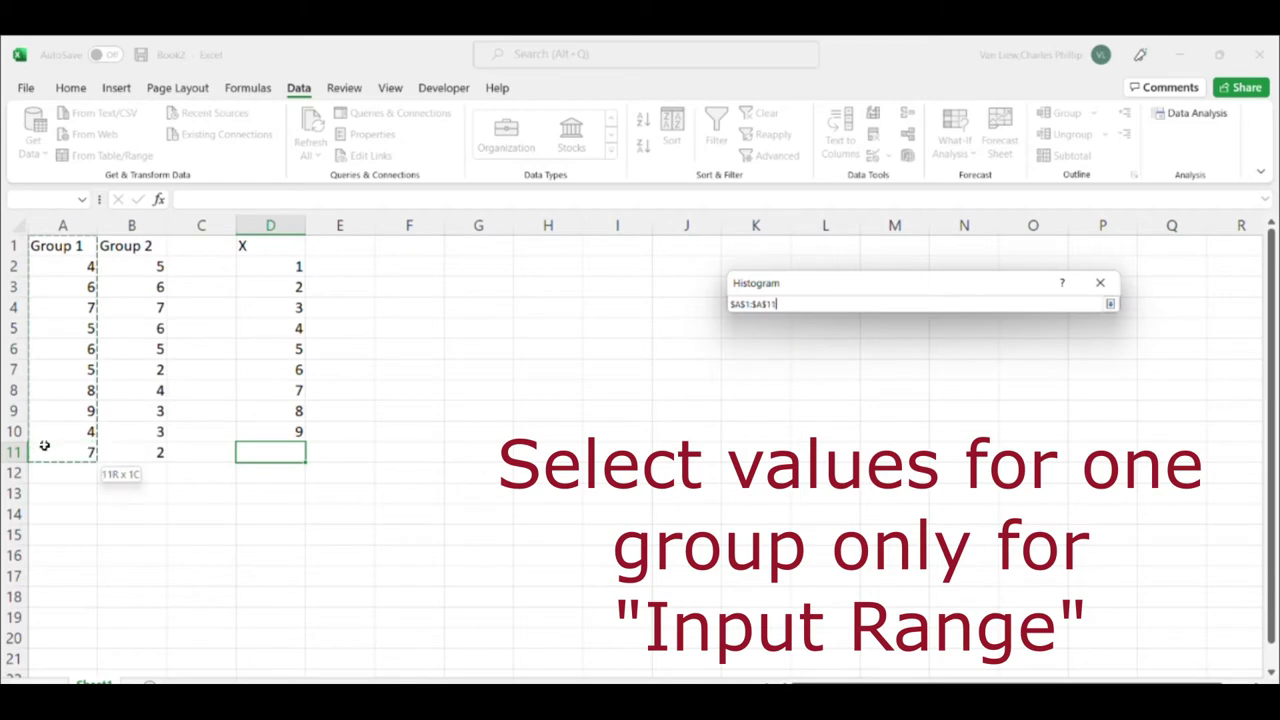
click(903, 343)
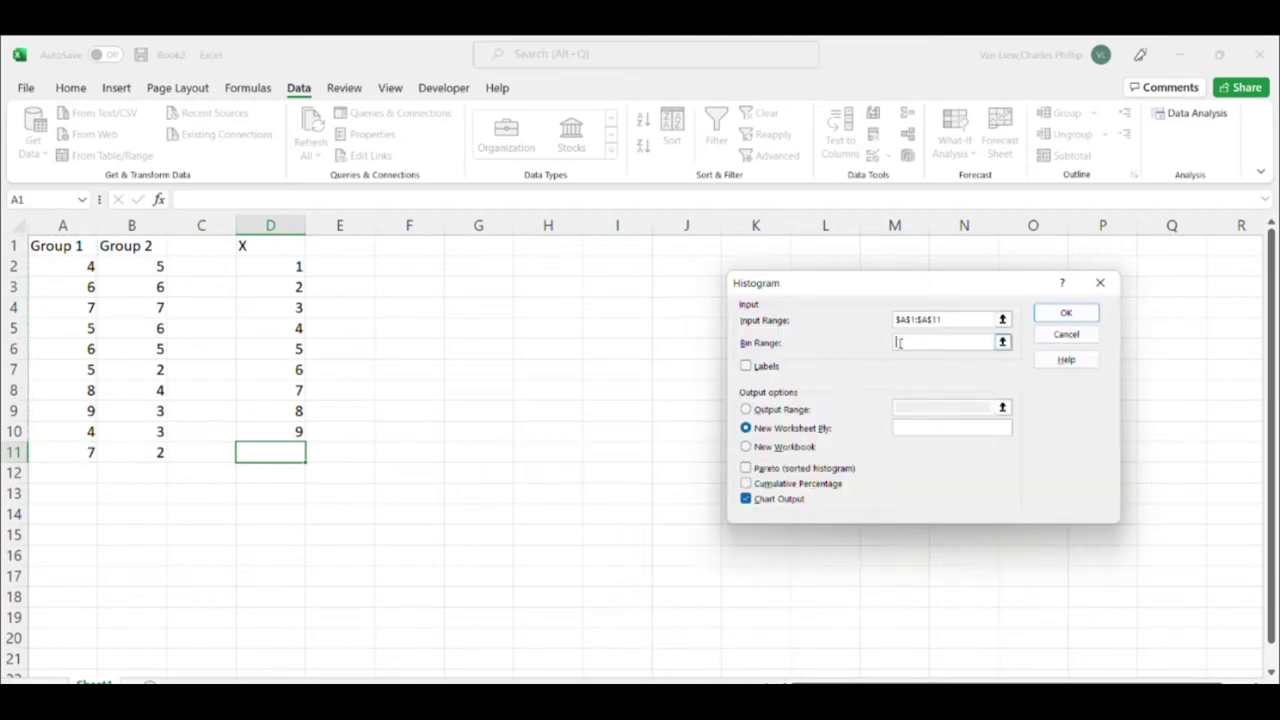
drag(288, 246, 297, 430)
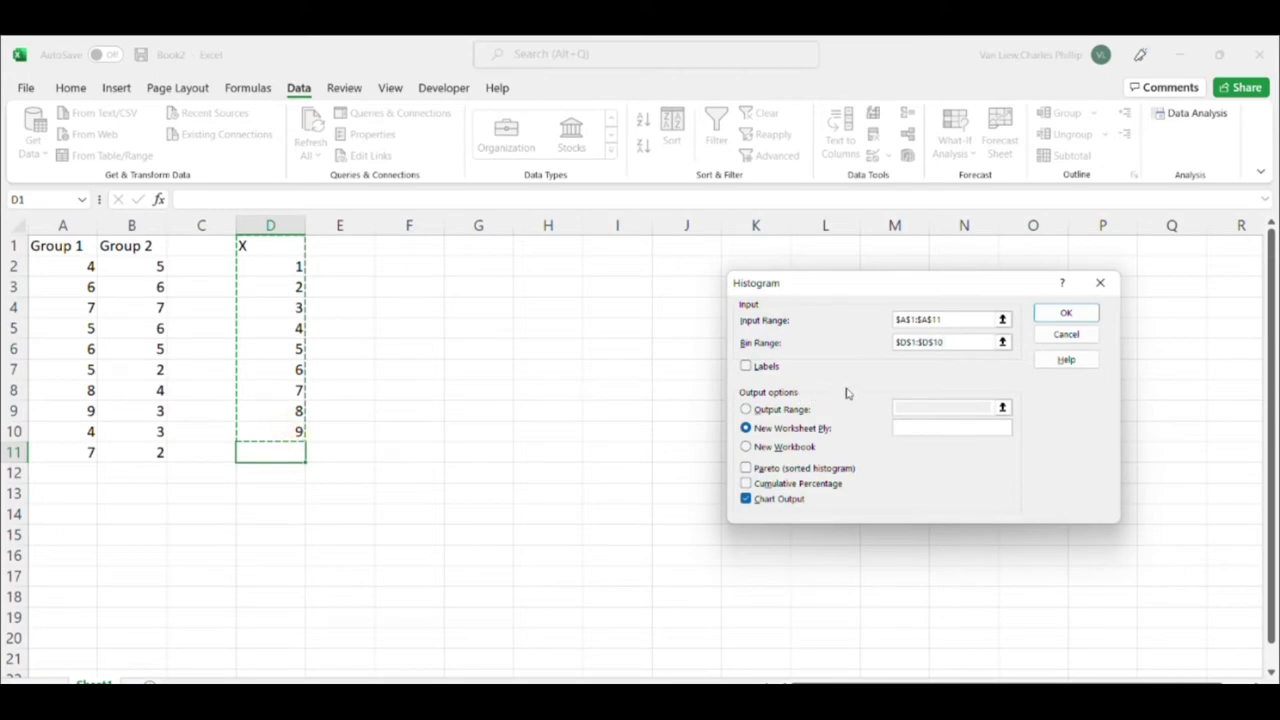
click(746, 366)
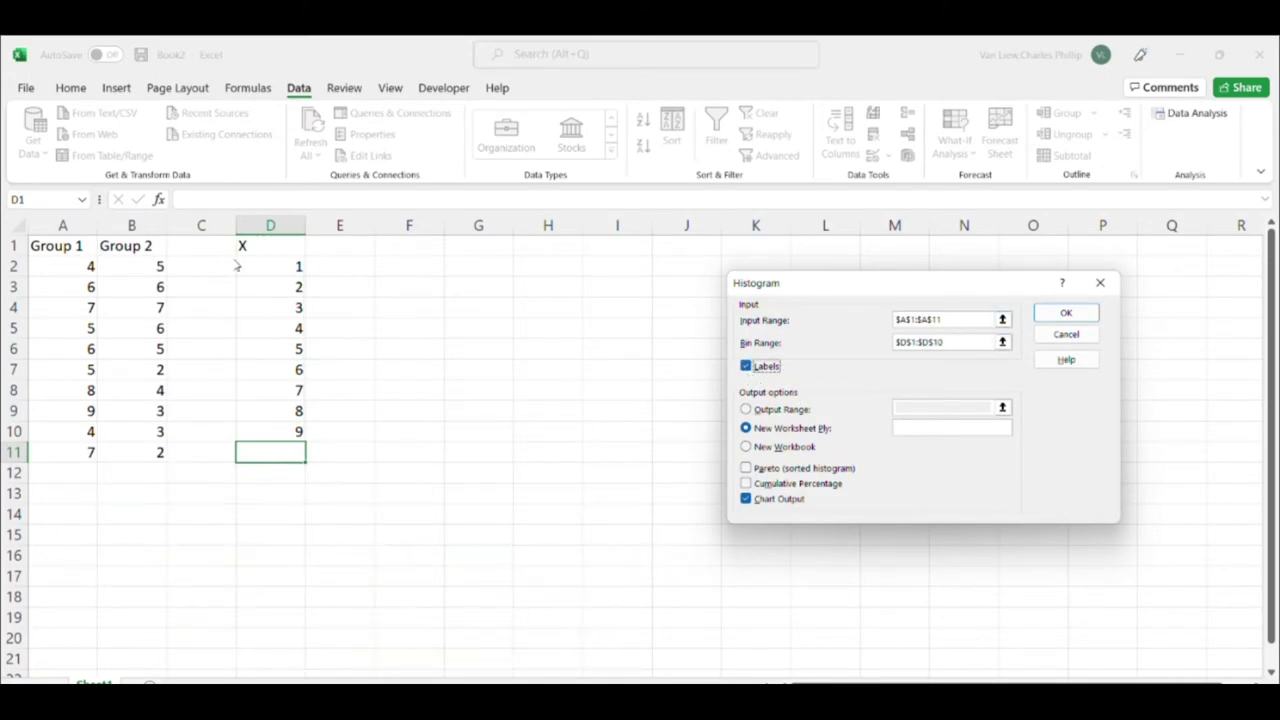
click(805, 412)
click(787, 498)
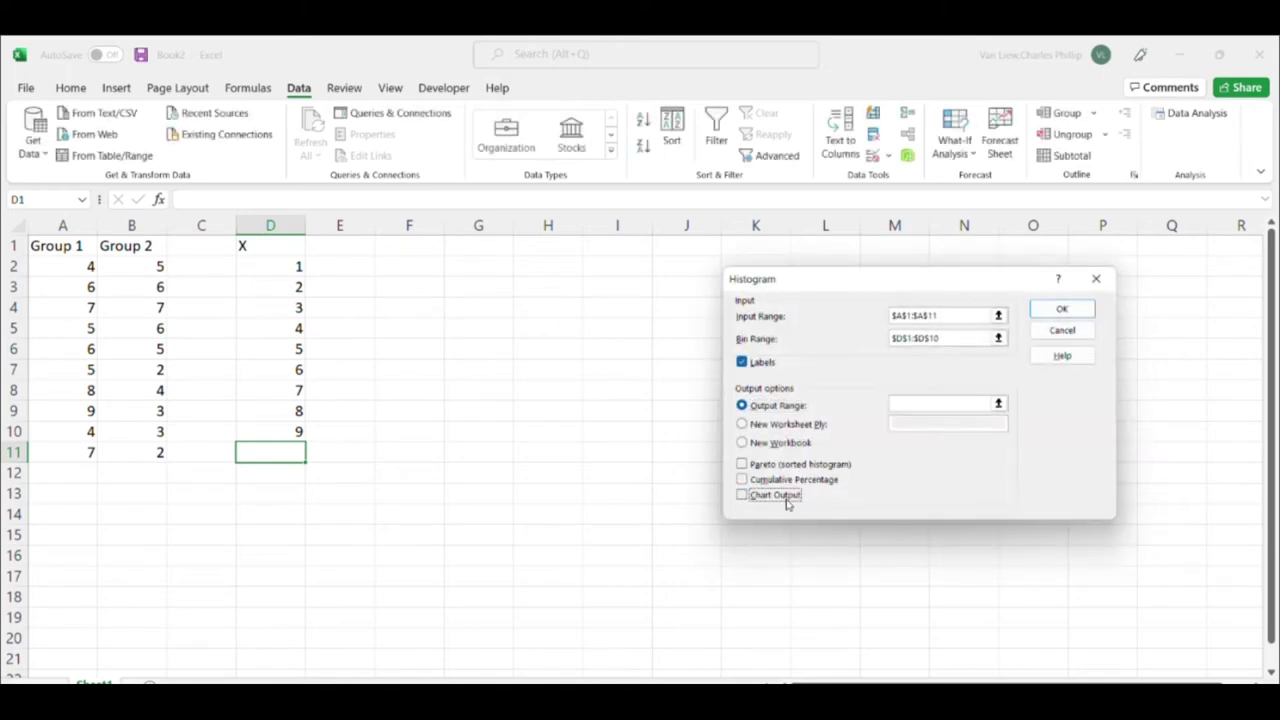
click(925, 403)
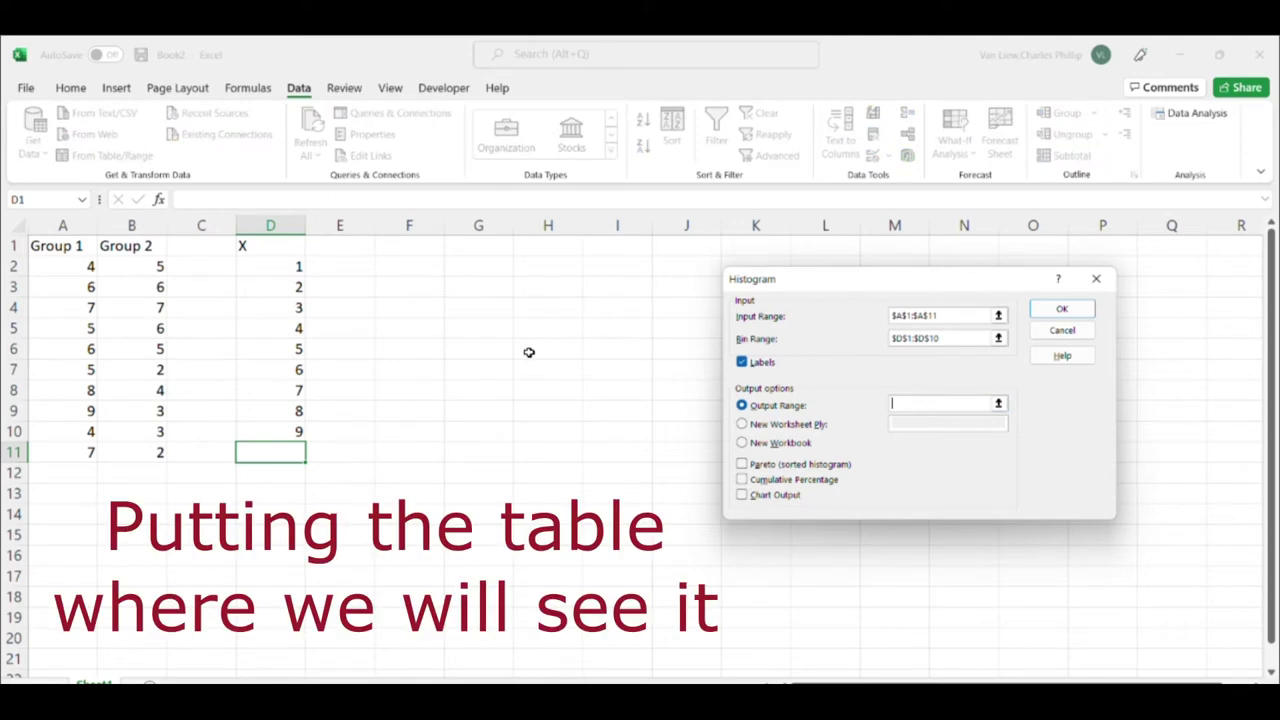
click(414, 247)
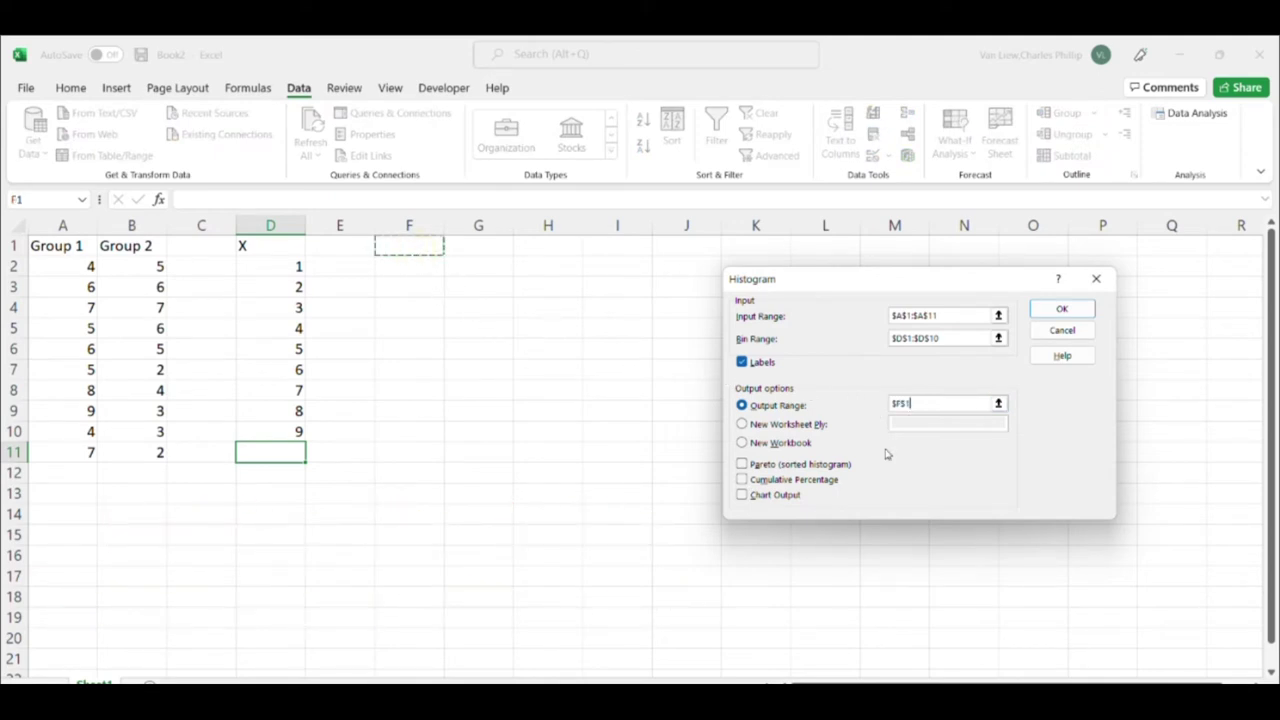
click(1058, 309)
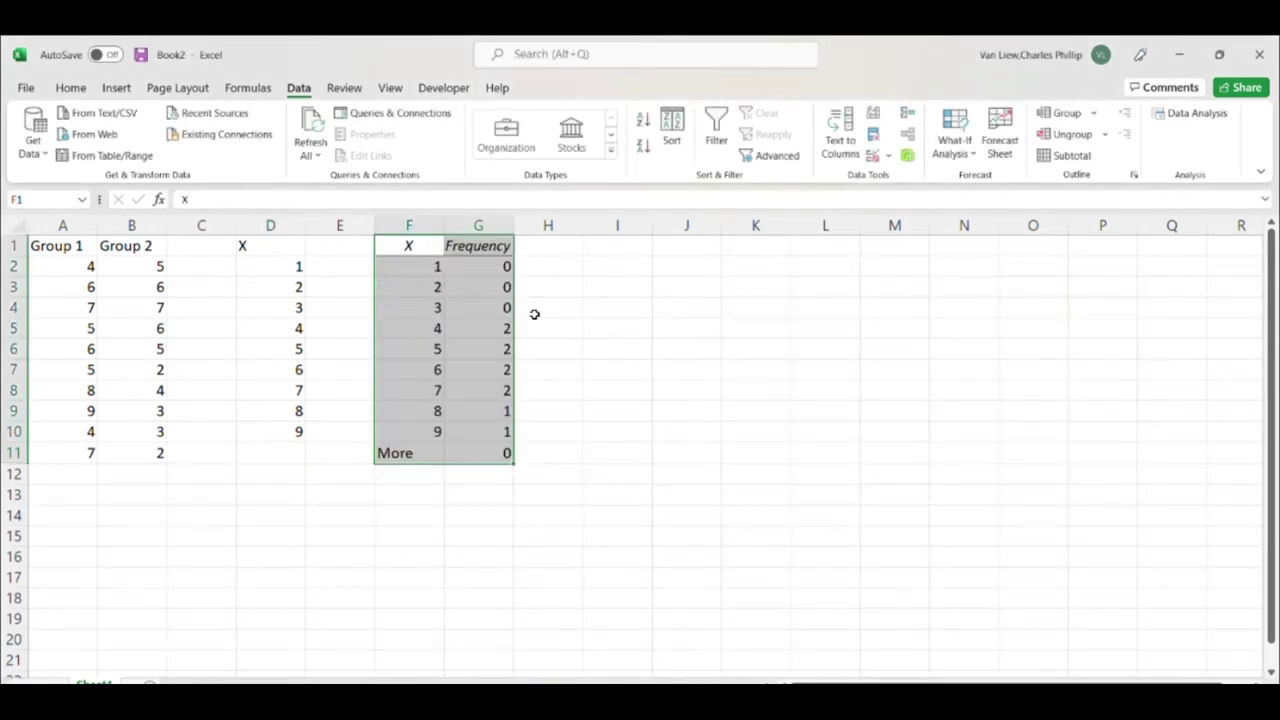
Replace the final 'More' bin in F11 with 10
click(424, 454)
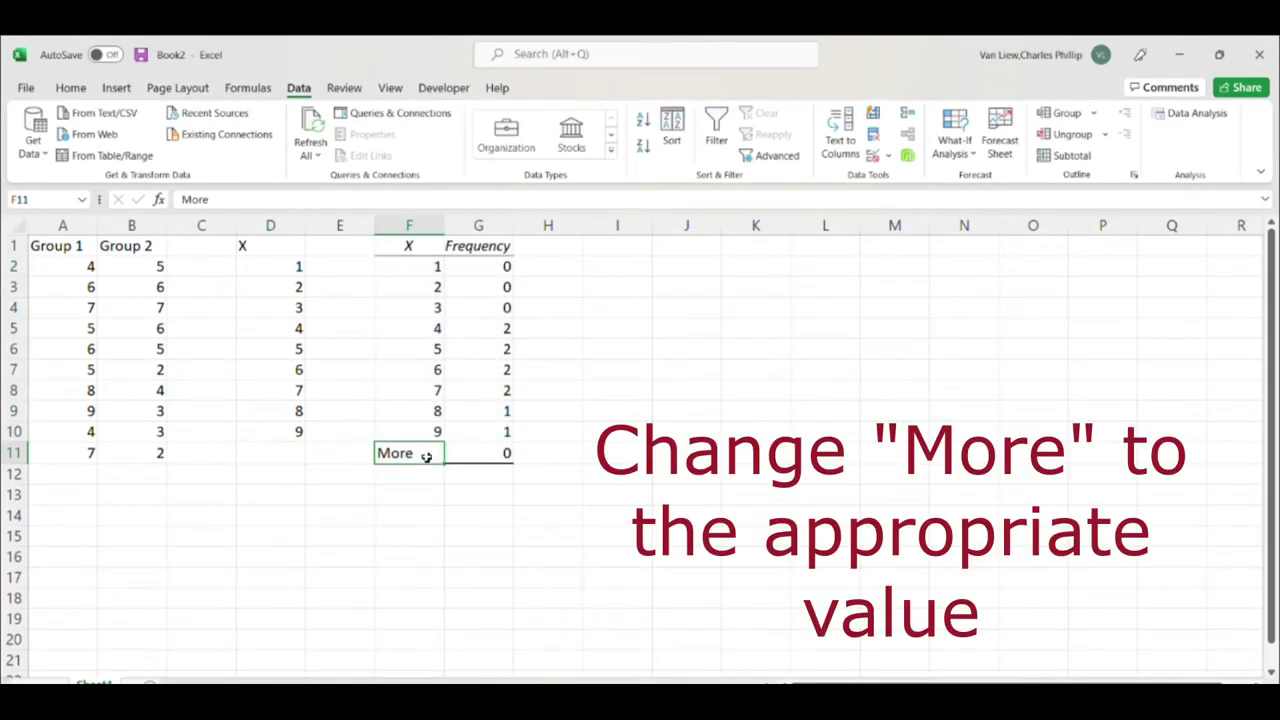
text(10)
key(Return)
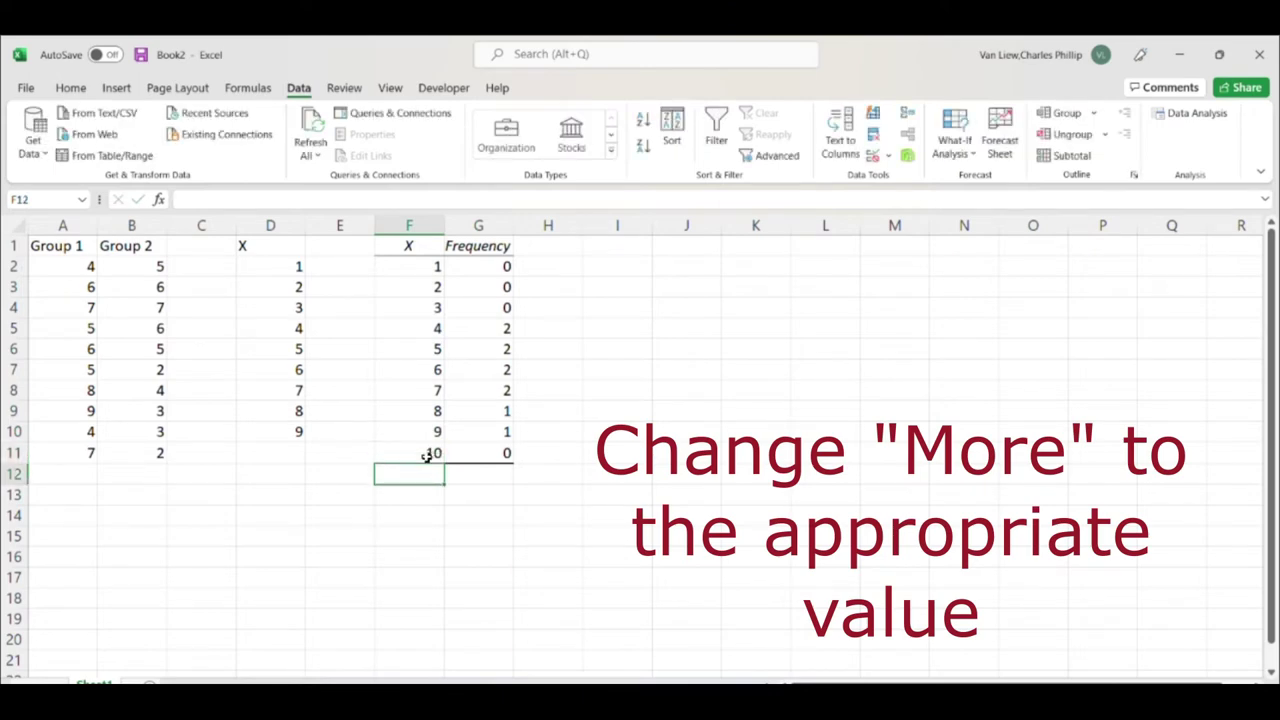
click(569, 593)
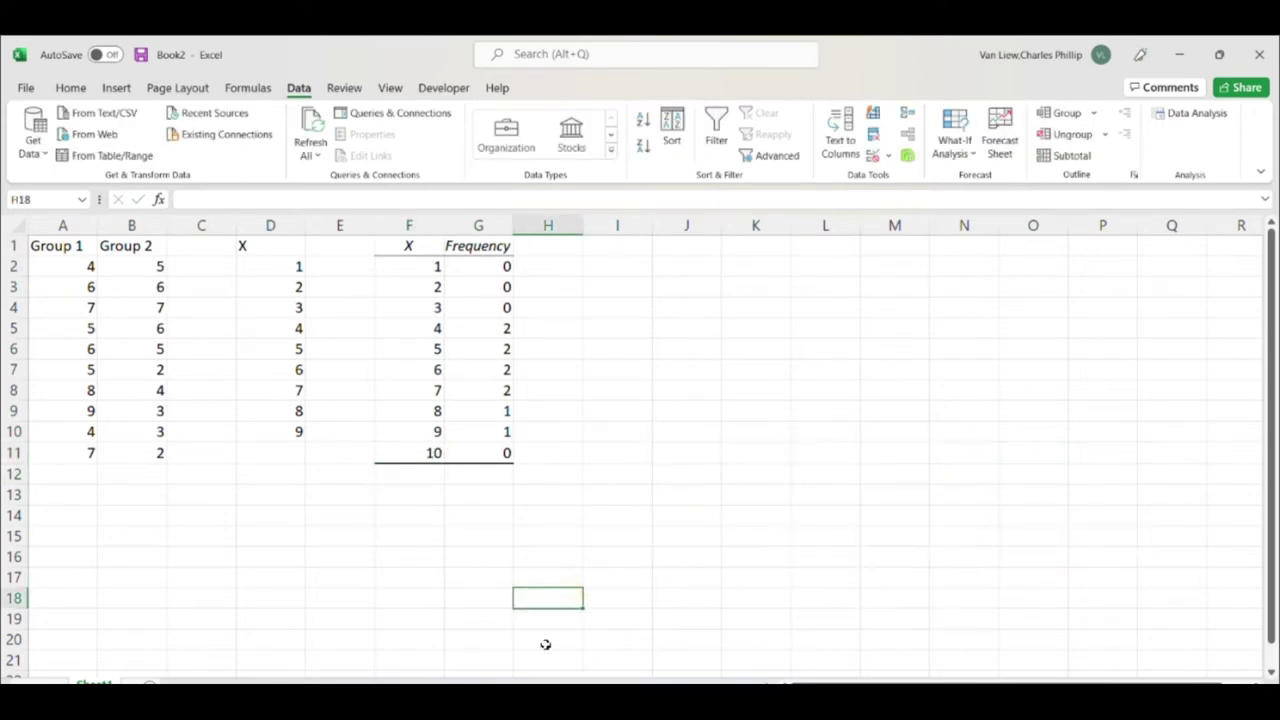
Run the Histogram analysis again using the Group 2 values in column B, outputting at I1
click(1195, 113)
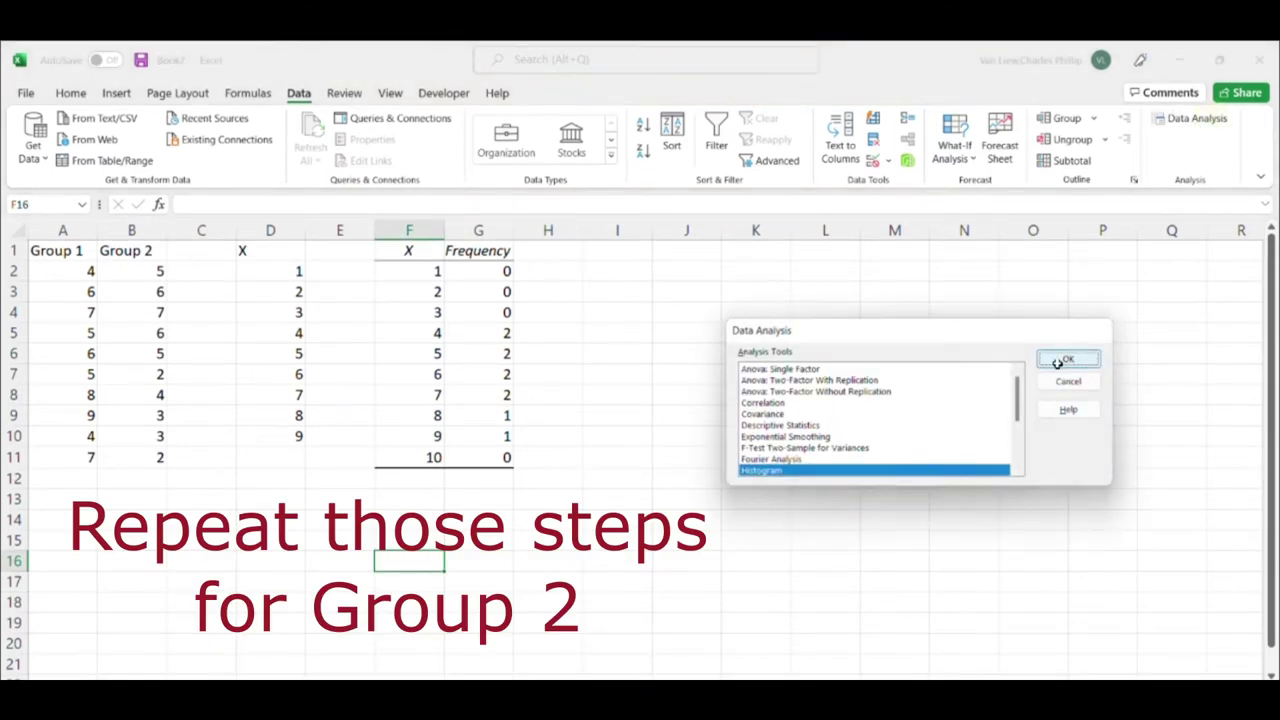
click(1066, 359)
click(948, 323)
double_click(948, 323)
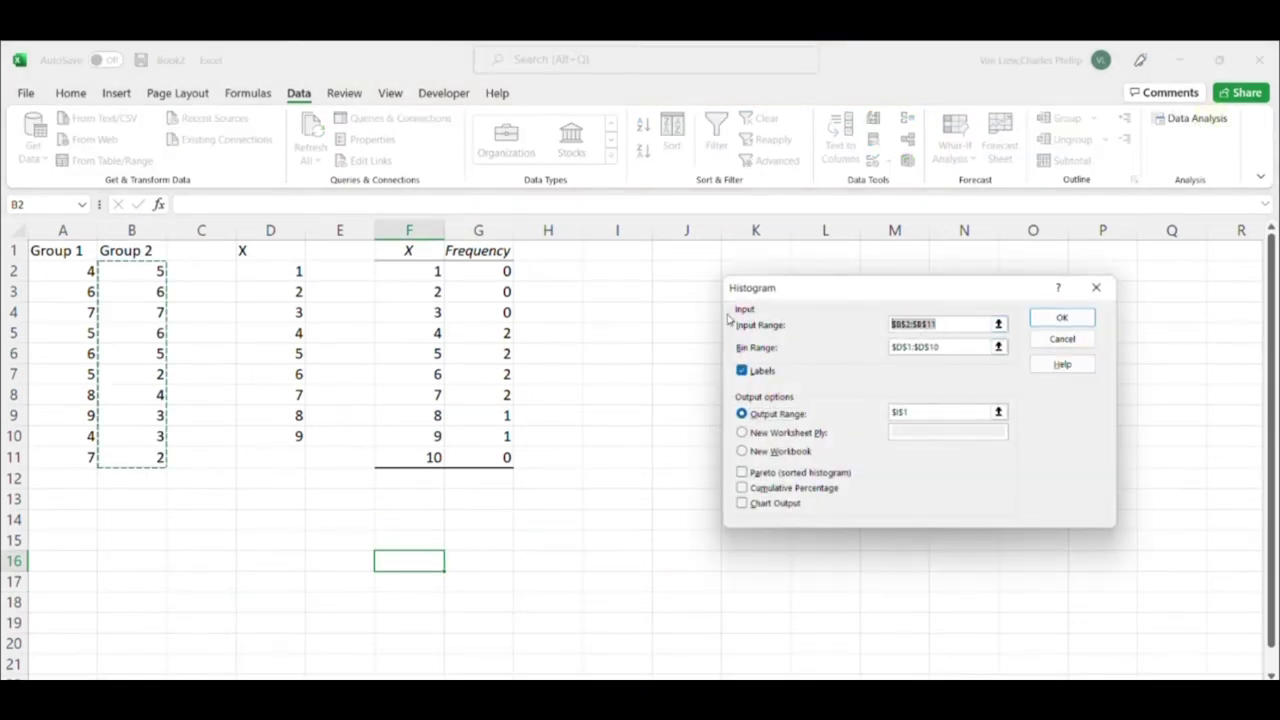
drag(138, 250, 134, 455)
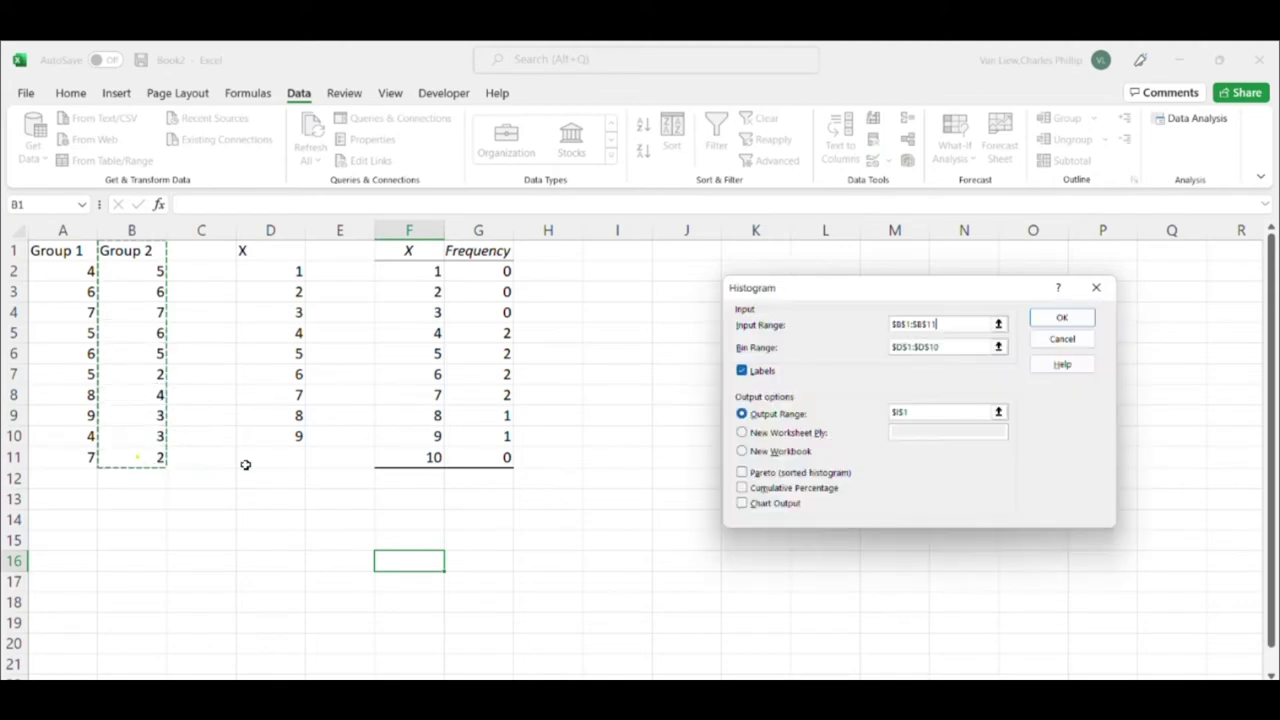
click(1062, 318)
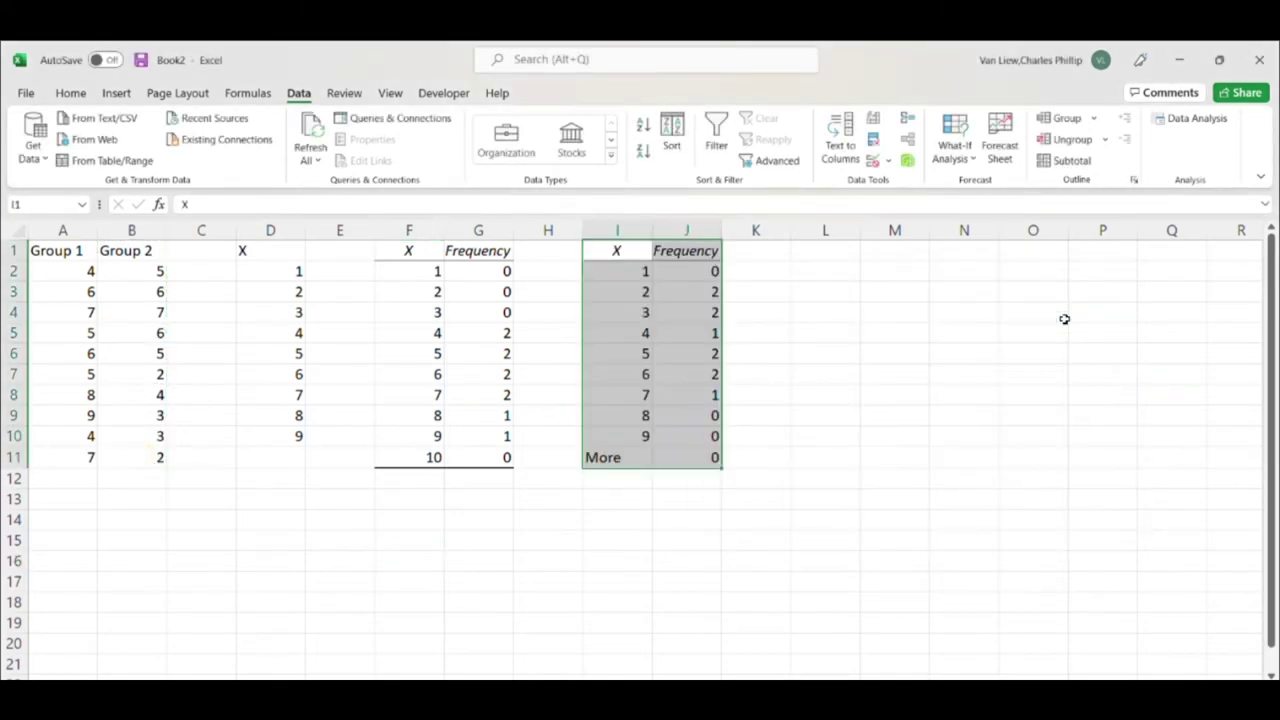
Replace the final 'More' bin in I11 with 10
click(648, 462)
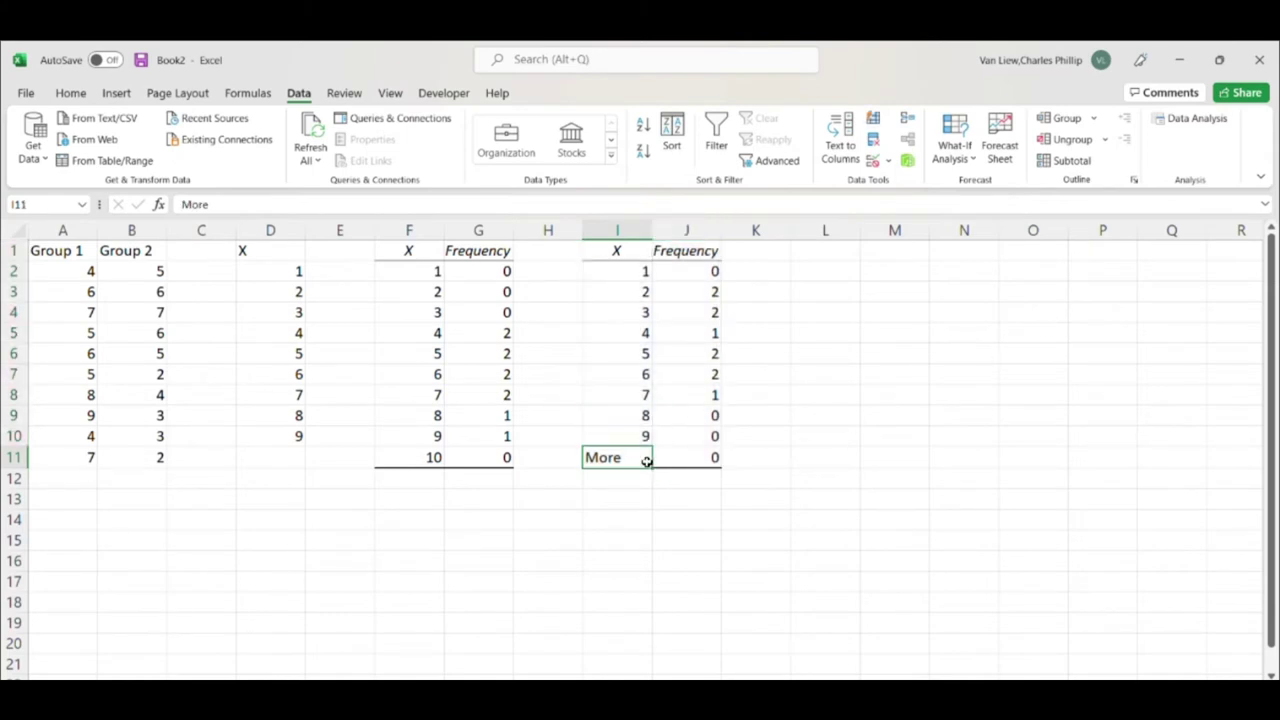
text(10)
key(Return)
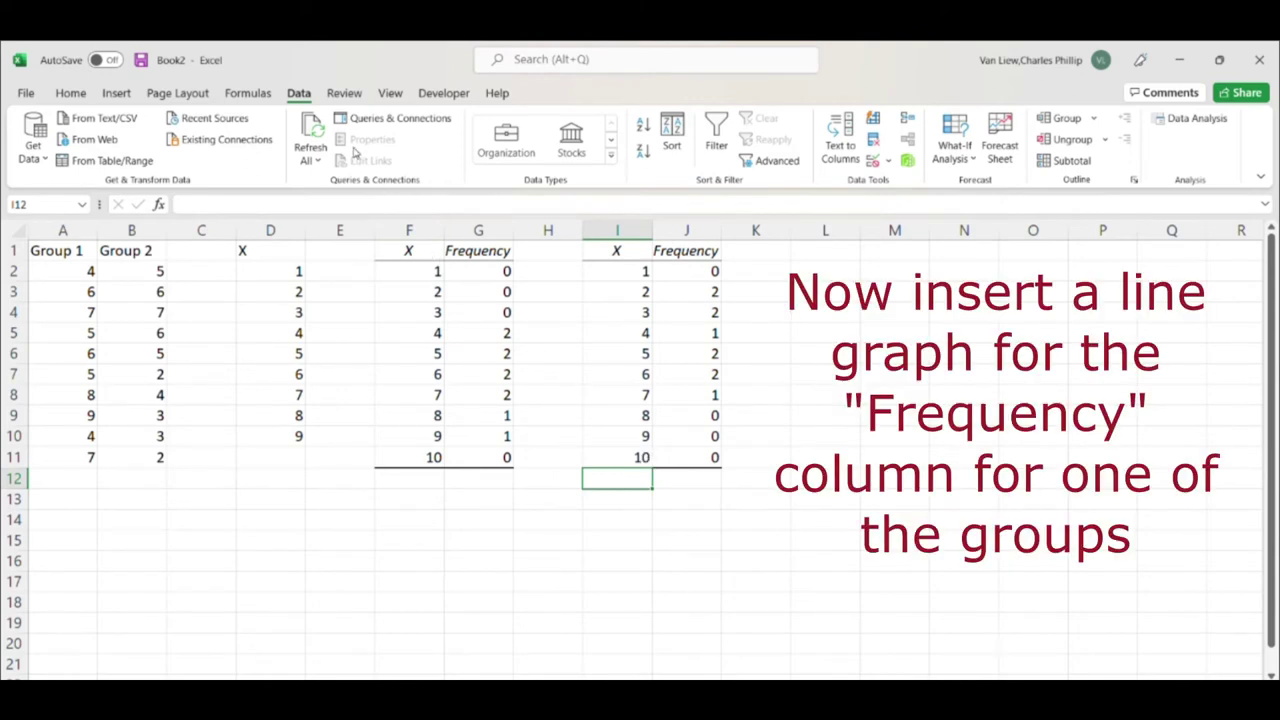
Insert a recommended line chart of the frequencies in G2:G11 and move it right of the tables
click(112, 93)
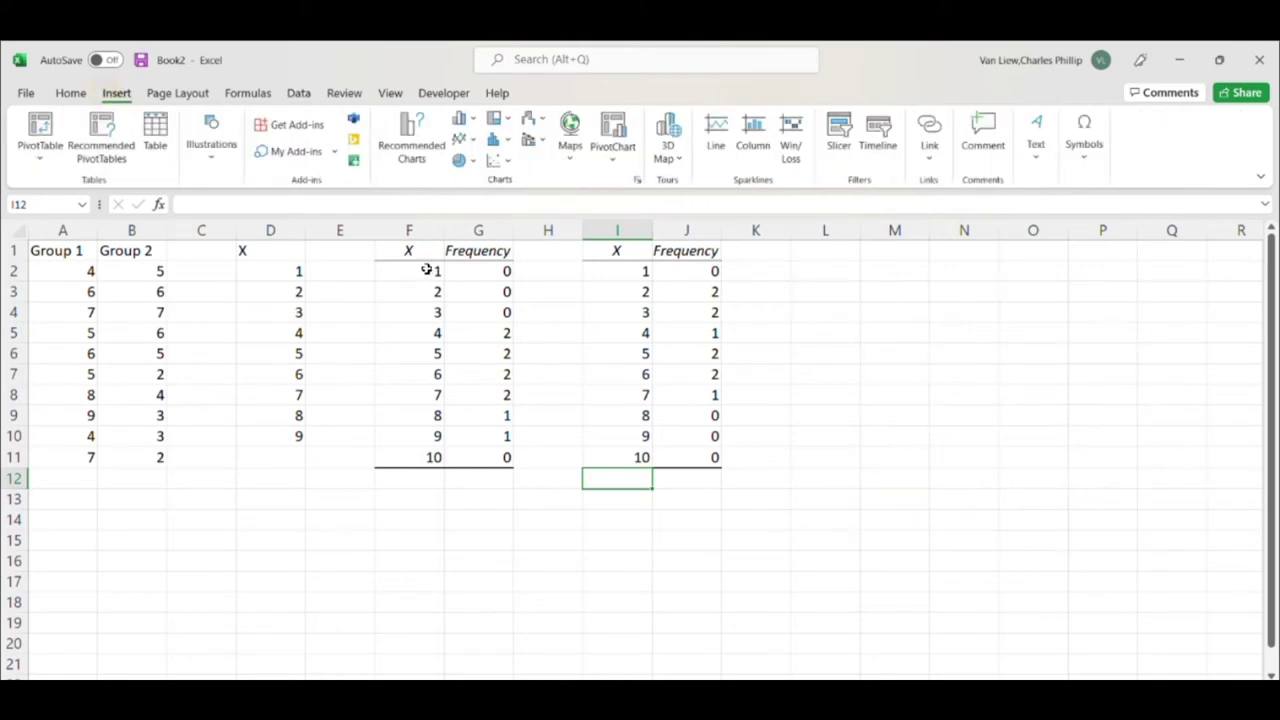
drag(478, 272, 491, 457)
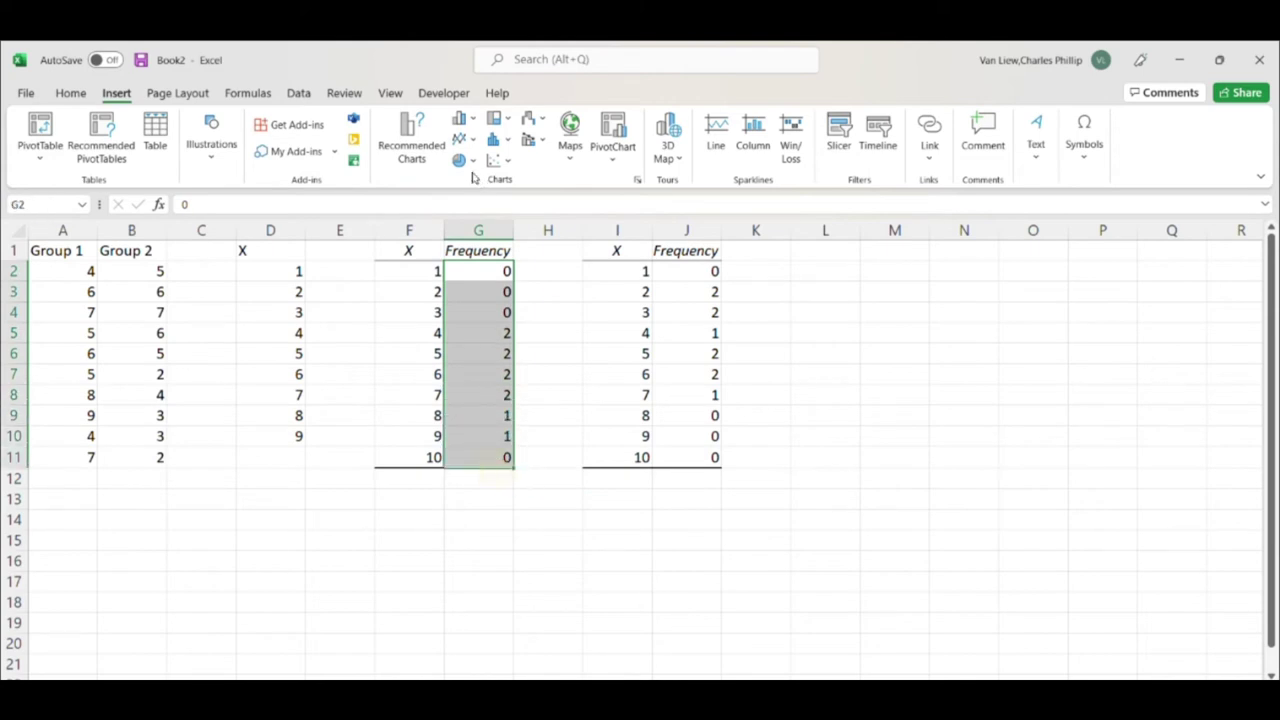
click(416, 150)
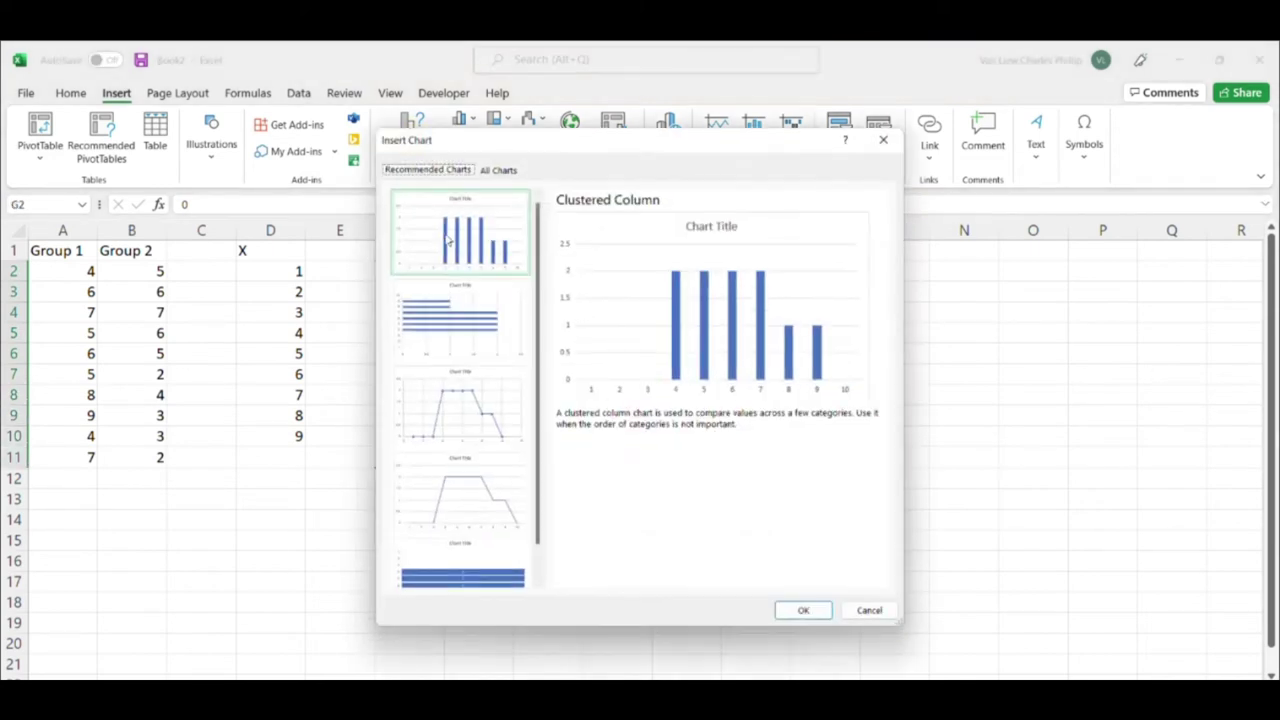
click(473, 466)
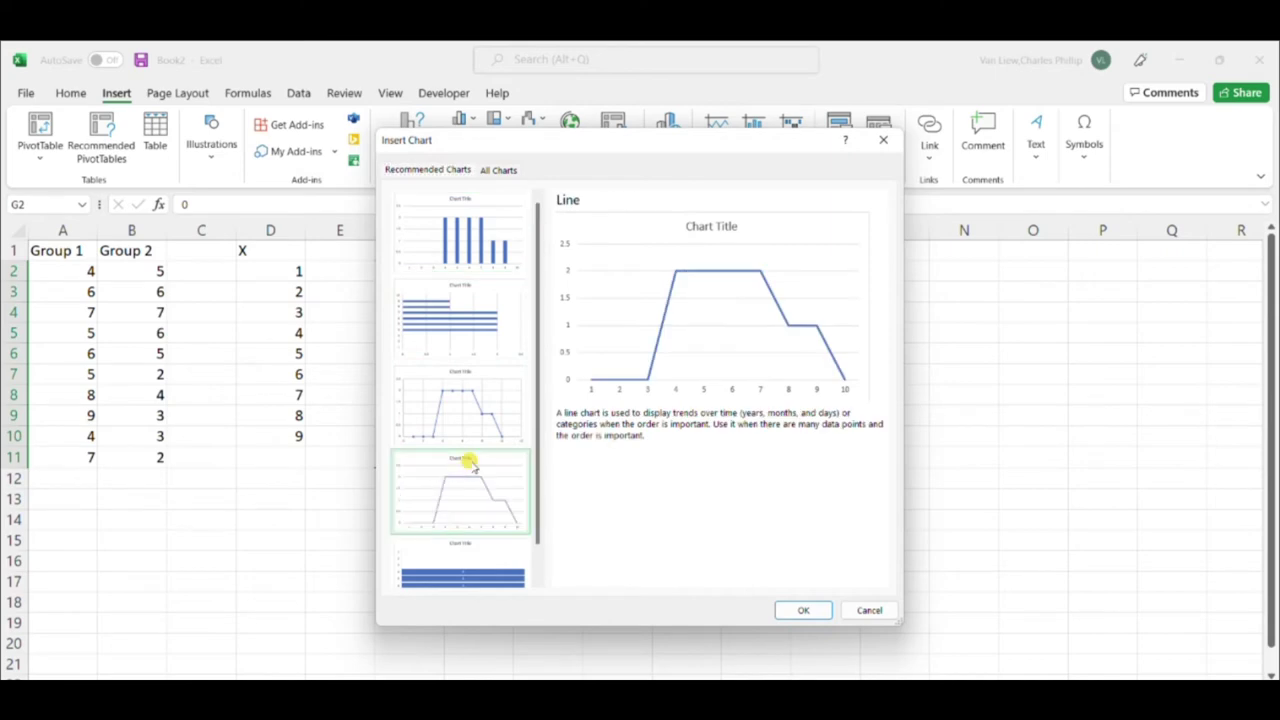
click(806, 608)
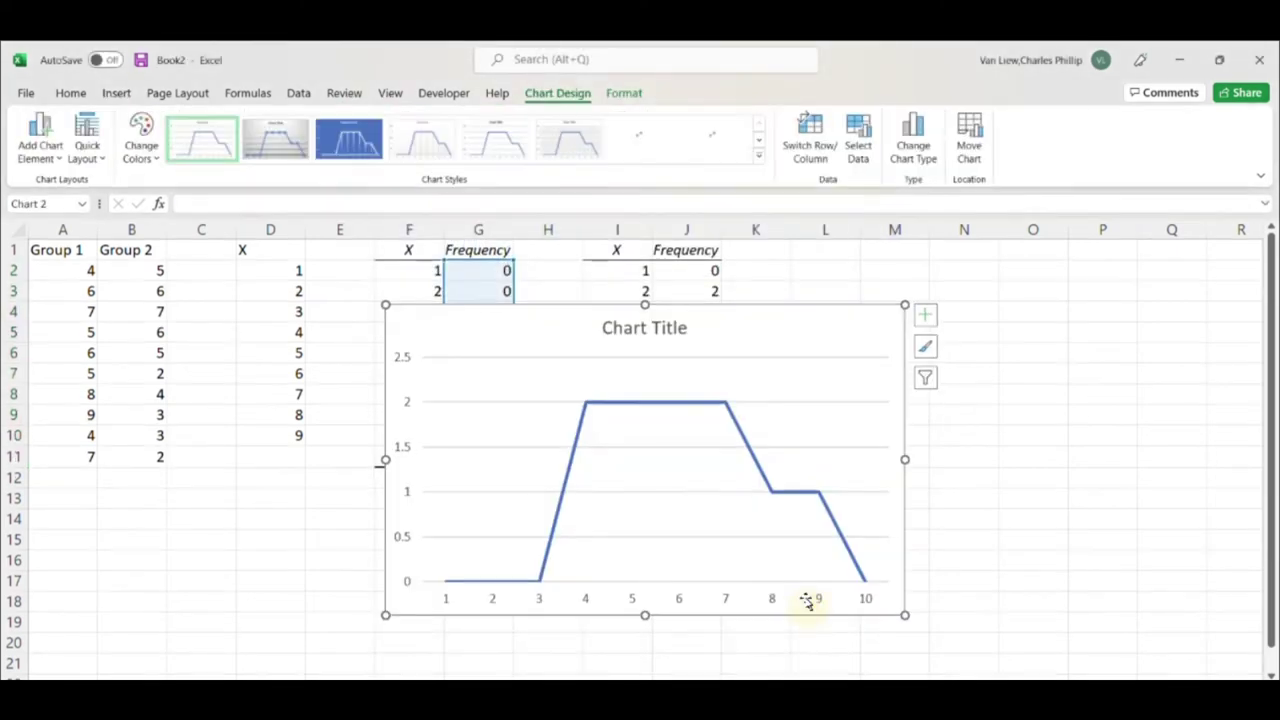
drag(792, 326, 1147, 300)
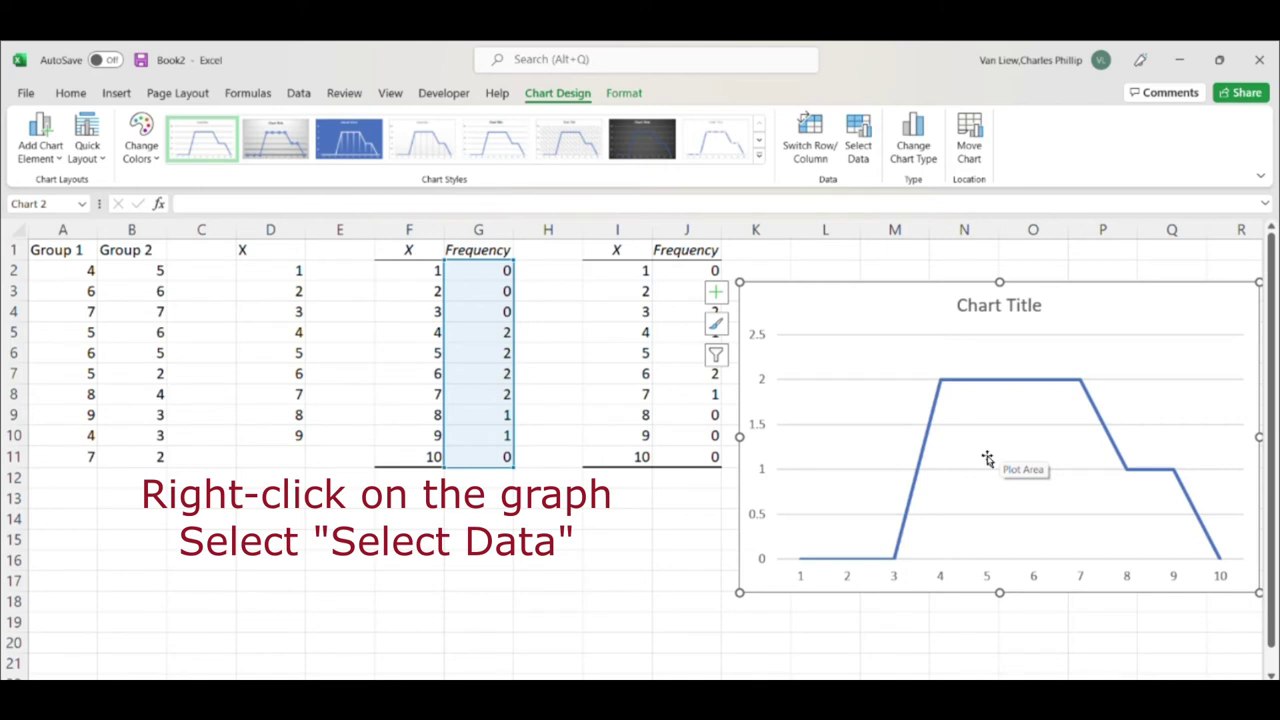
Use F2:F11 as the chart's horizontal axis labels in Select Data, then add a new series
right_click(970, 577)
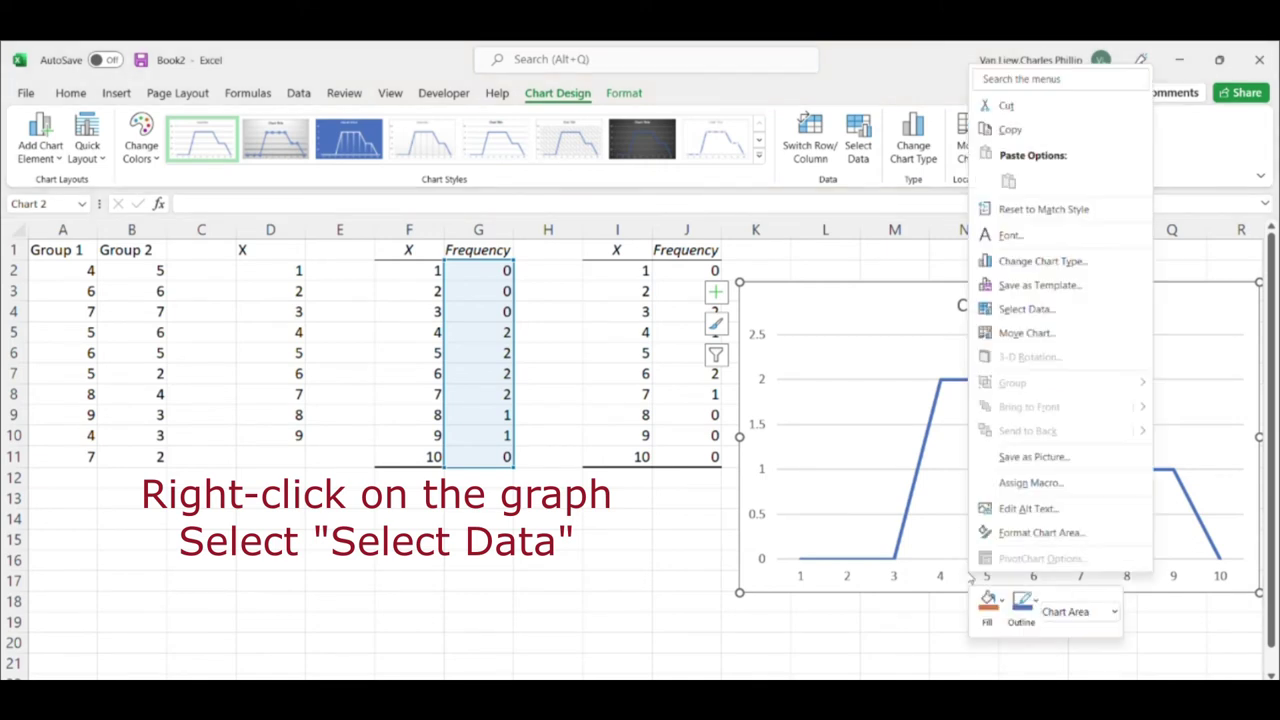
click(1058, 310)
click(966, 428)
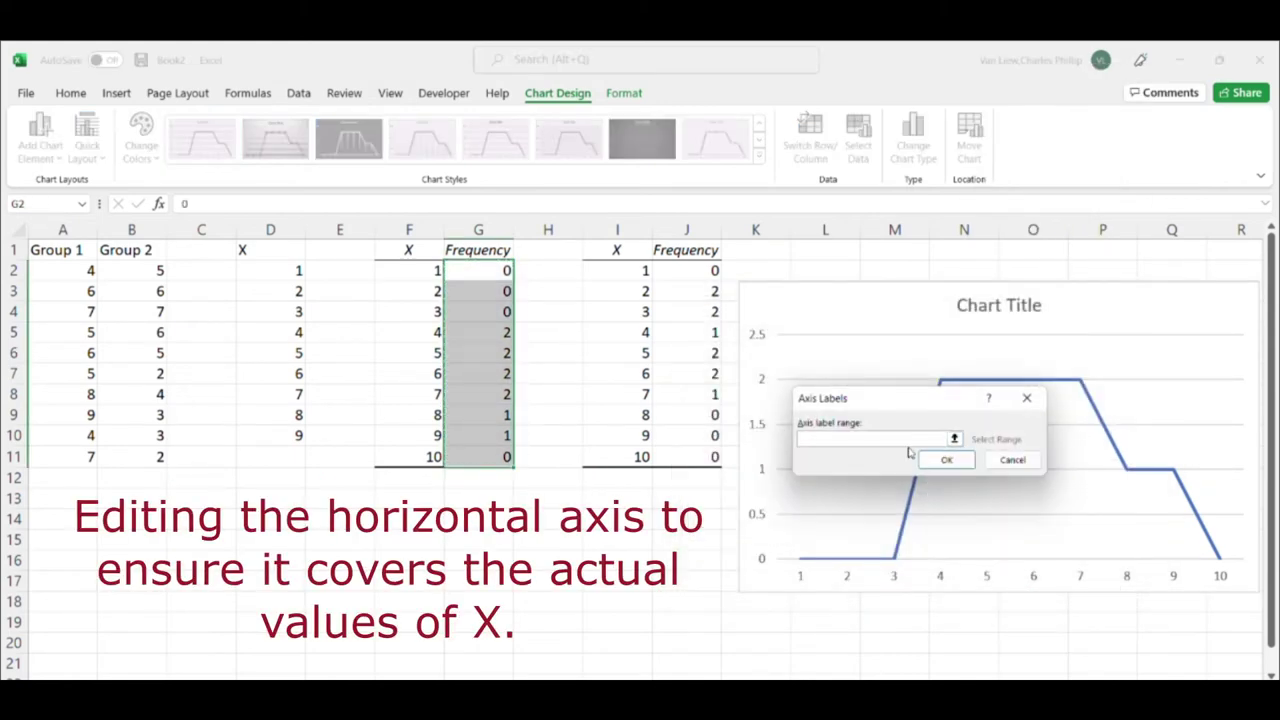
drag(416, 268, 406, 451)
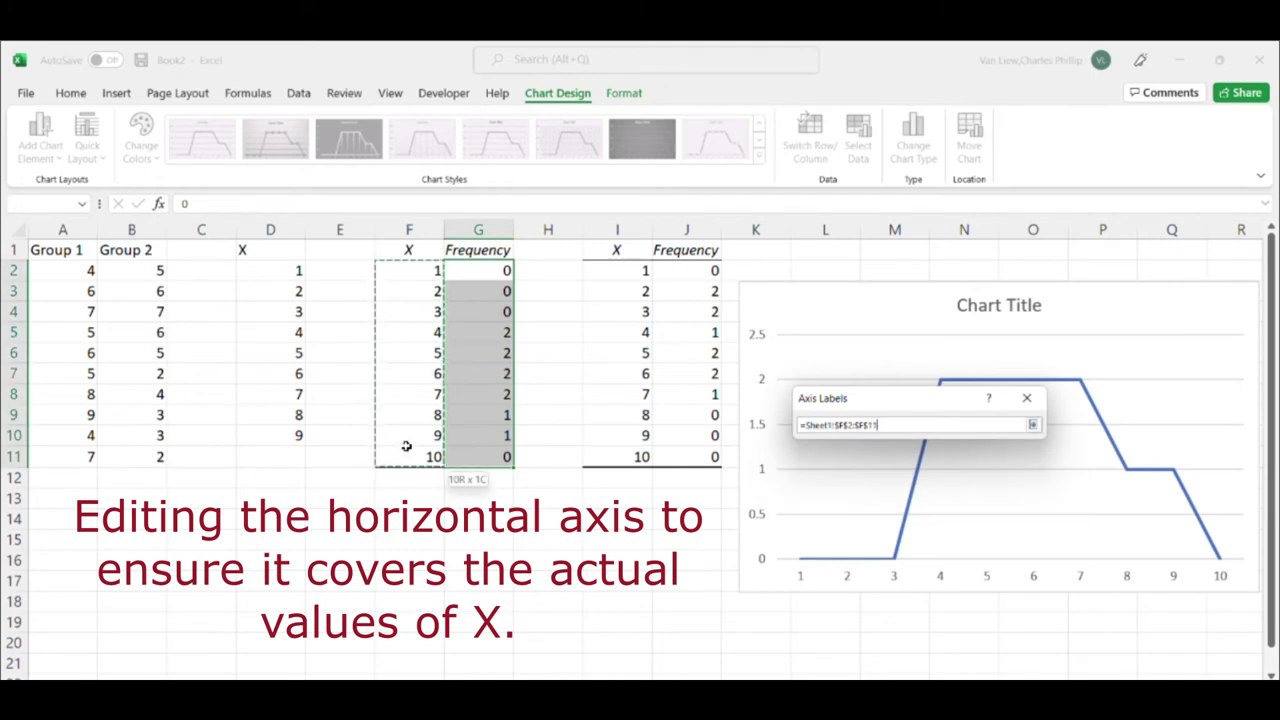
click(950, 464)
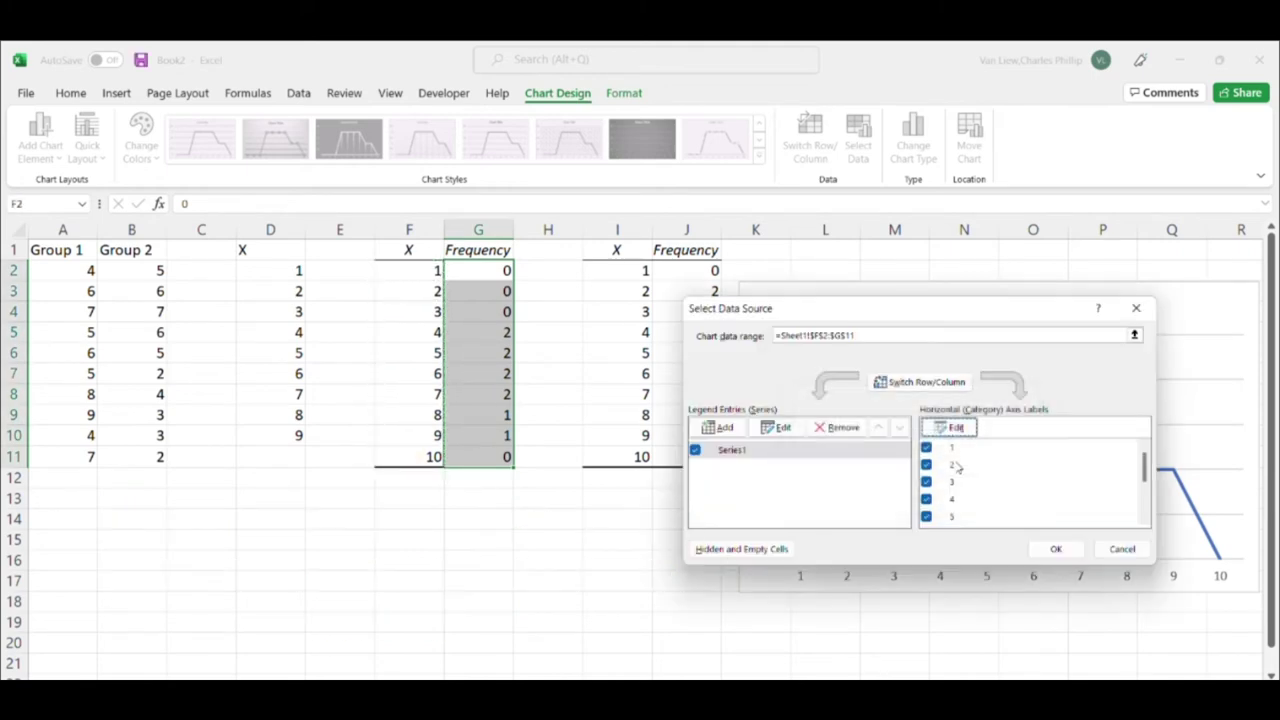
click(724, 428)
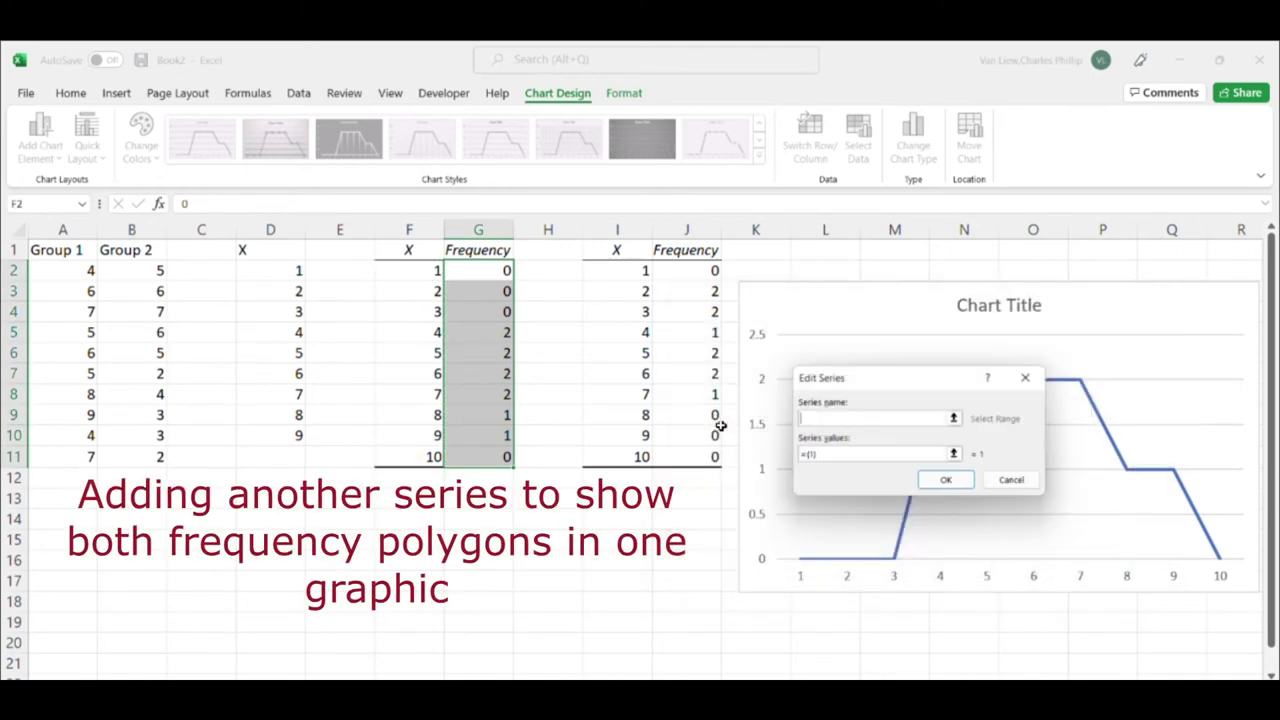
Set the new series' values to J2:J11 and apply it as a second chart line
drag(833, 456, 778, 452)
key(BackSpace)
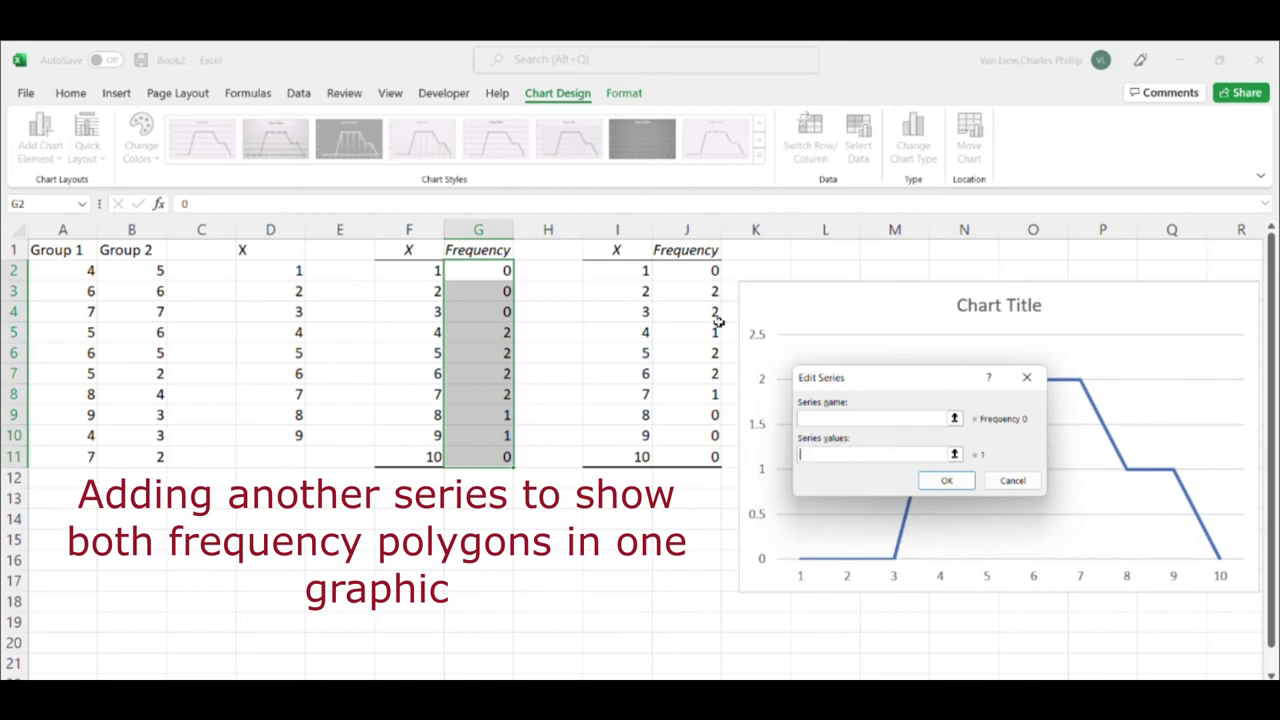
drag(714, 270, 707, 460)
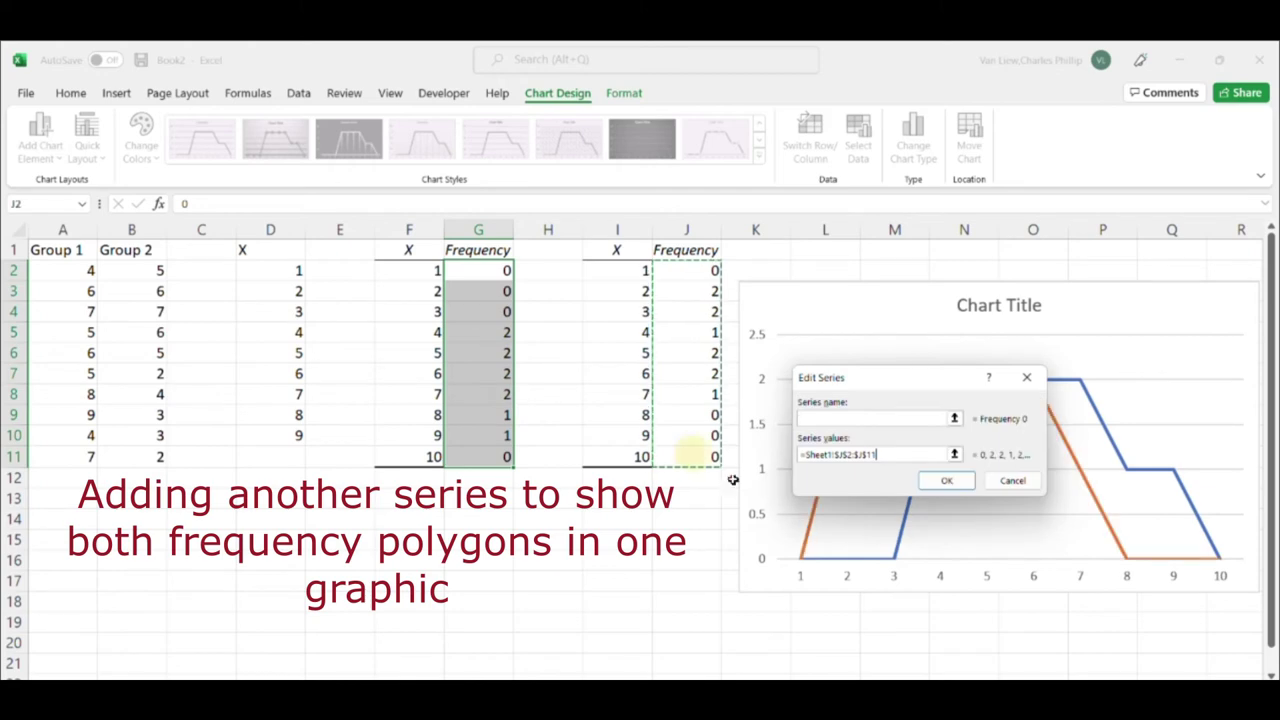
click(945, 480)
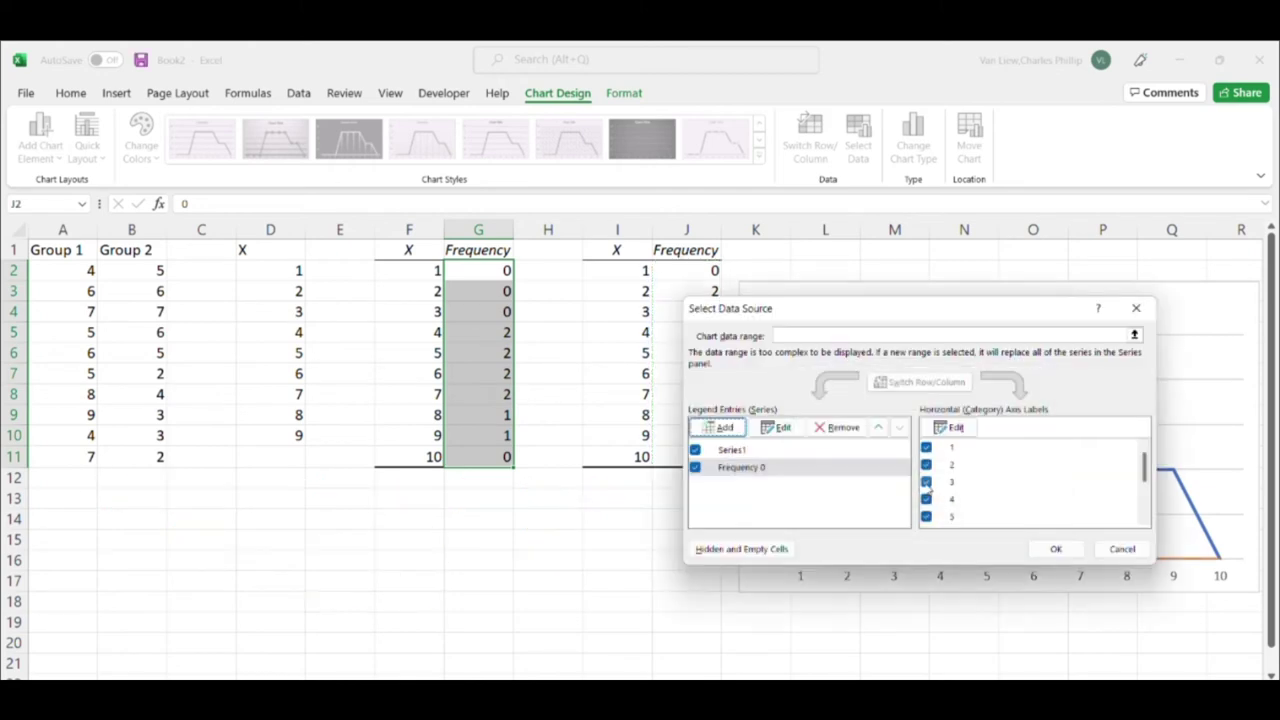
click(1056, 548)
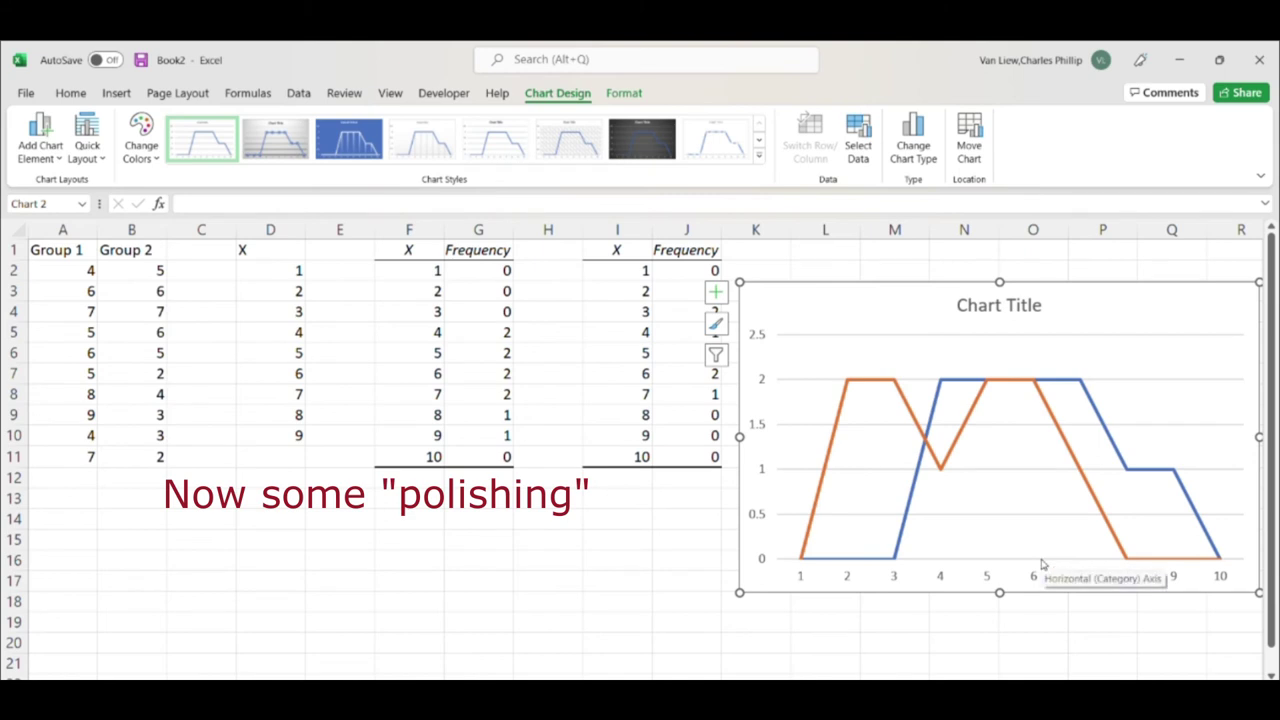
Move the chart left over the frequency tables and turn on axis titles
click(609, 619)
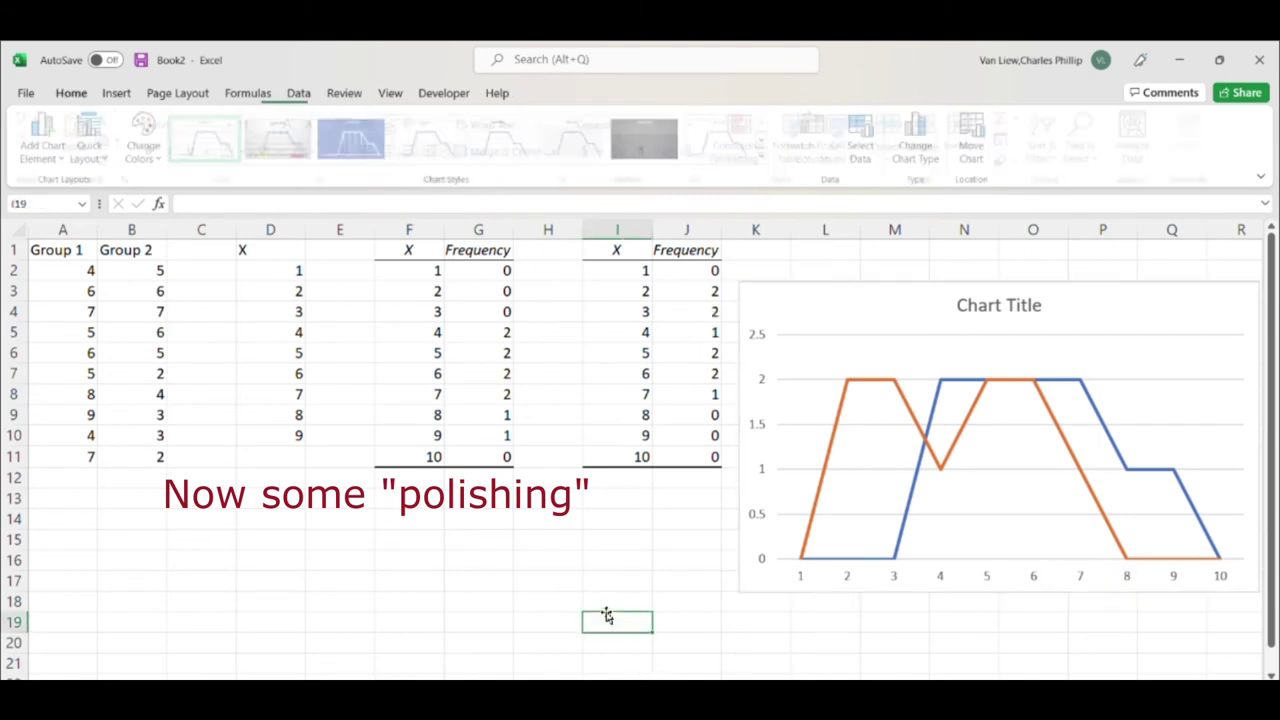
click(931, 351)
mouse_move(1030, 310)
mouse_down()
mouse_move(845, 321)
mouse_move(662, 310)
mouse_up()
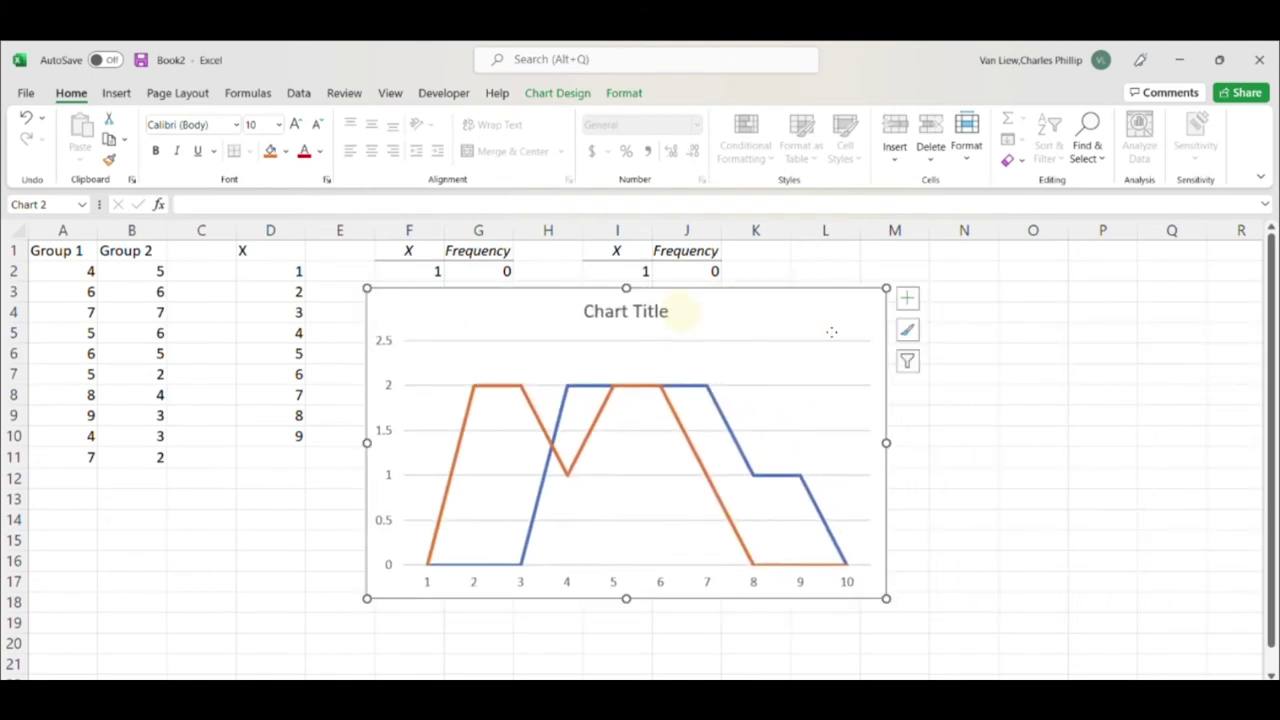
click(907, 300)
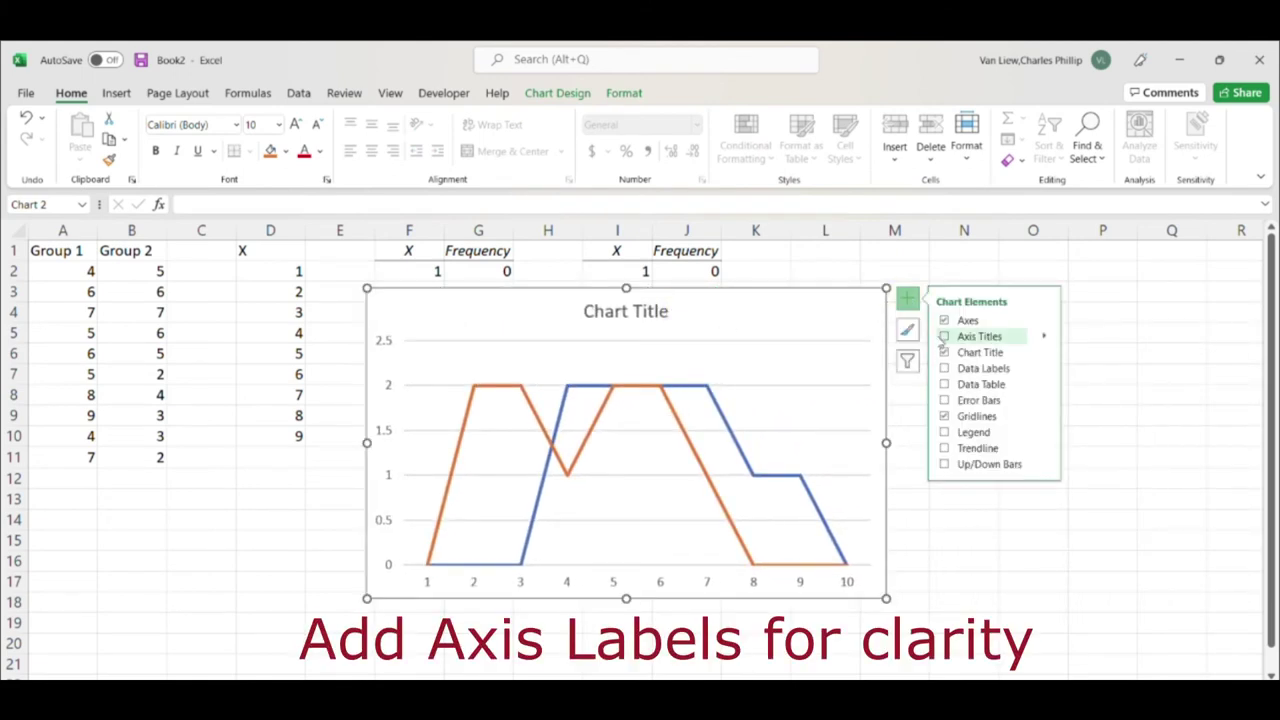
click(944, 337)
Title the vertical axis 'Frequency' and the horizontal axis 'X'
triple_click(395, 440)
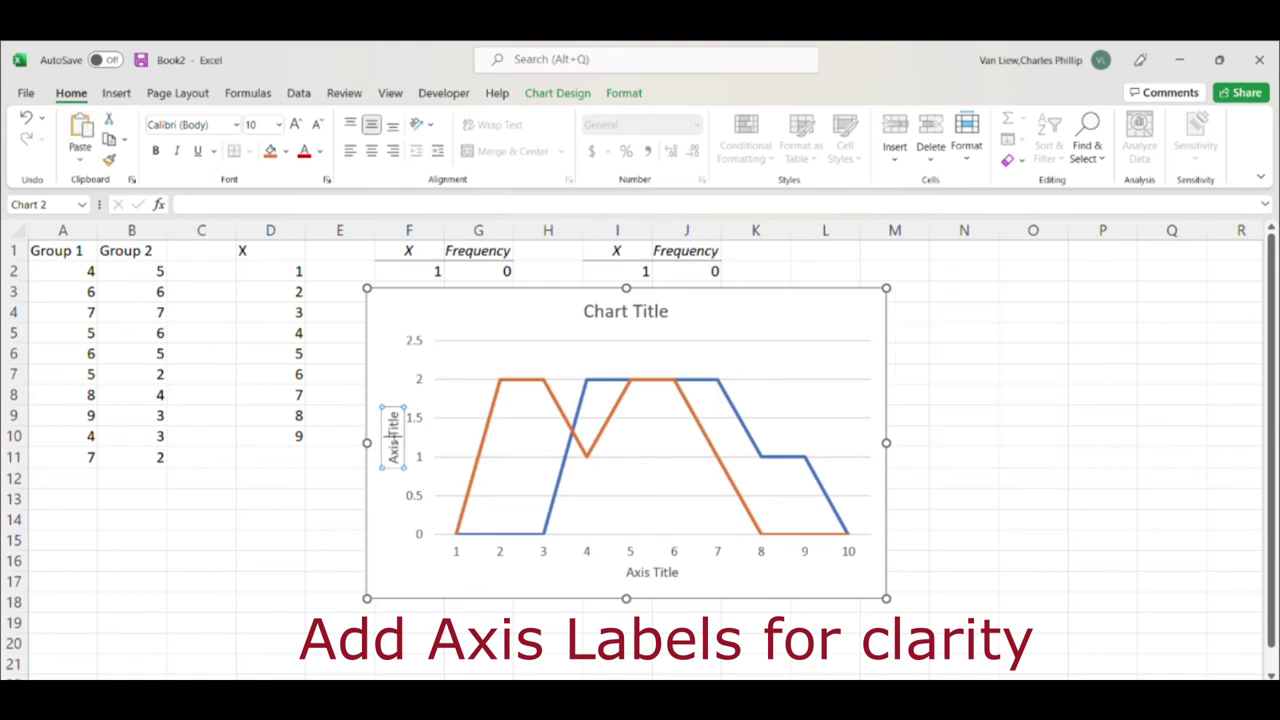
text(Frequencyy)
double_click(655, 571)
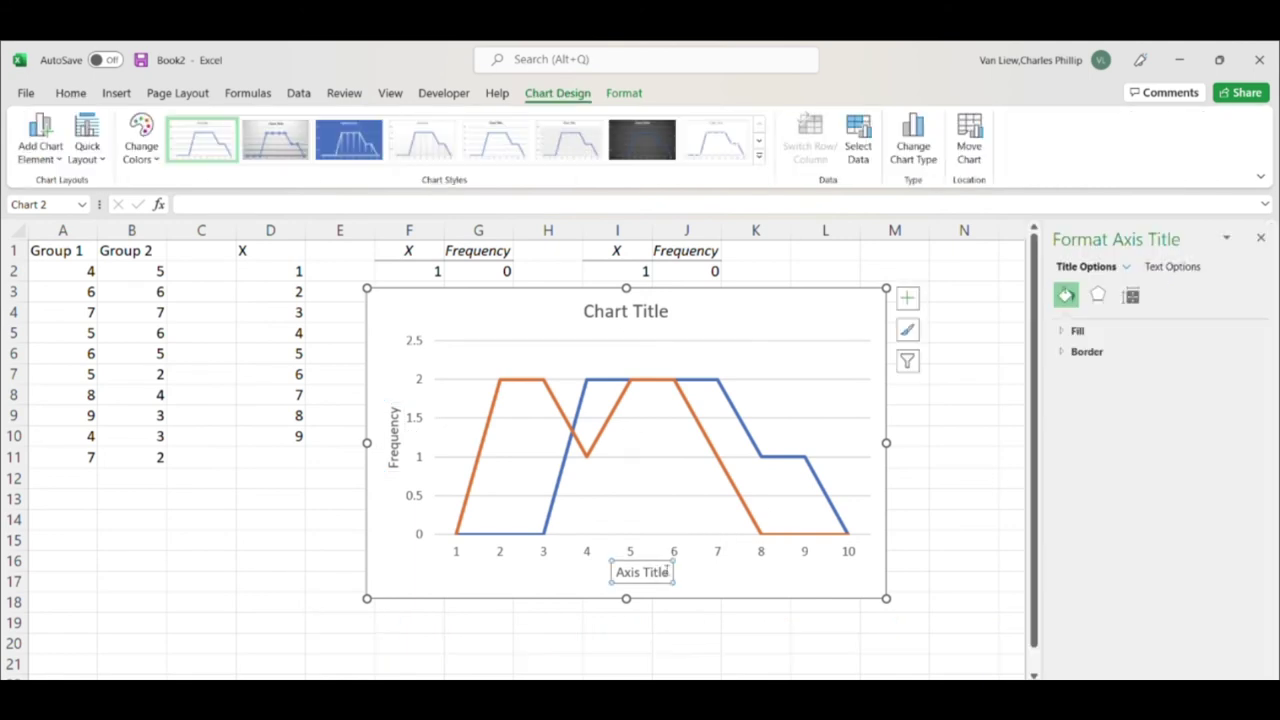
drag(668, 571, 612, 566)
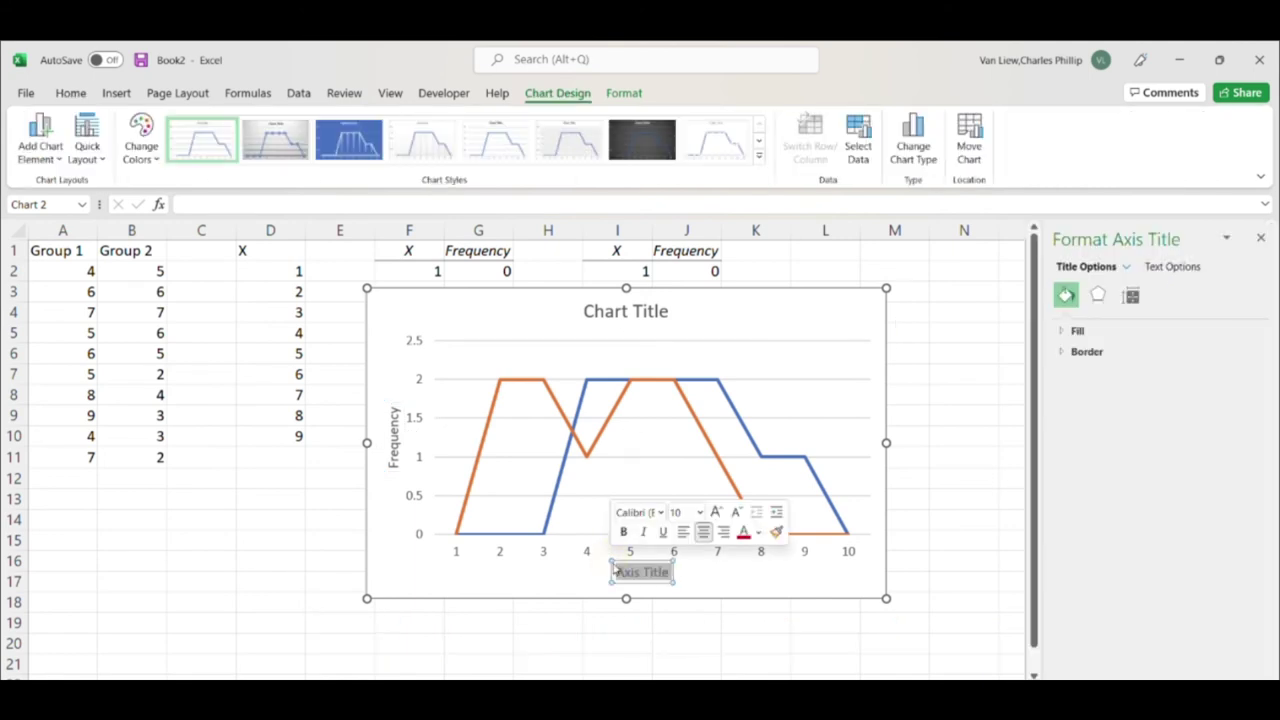
text(X)
click(830, 621)
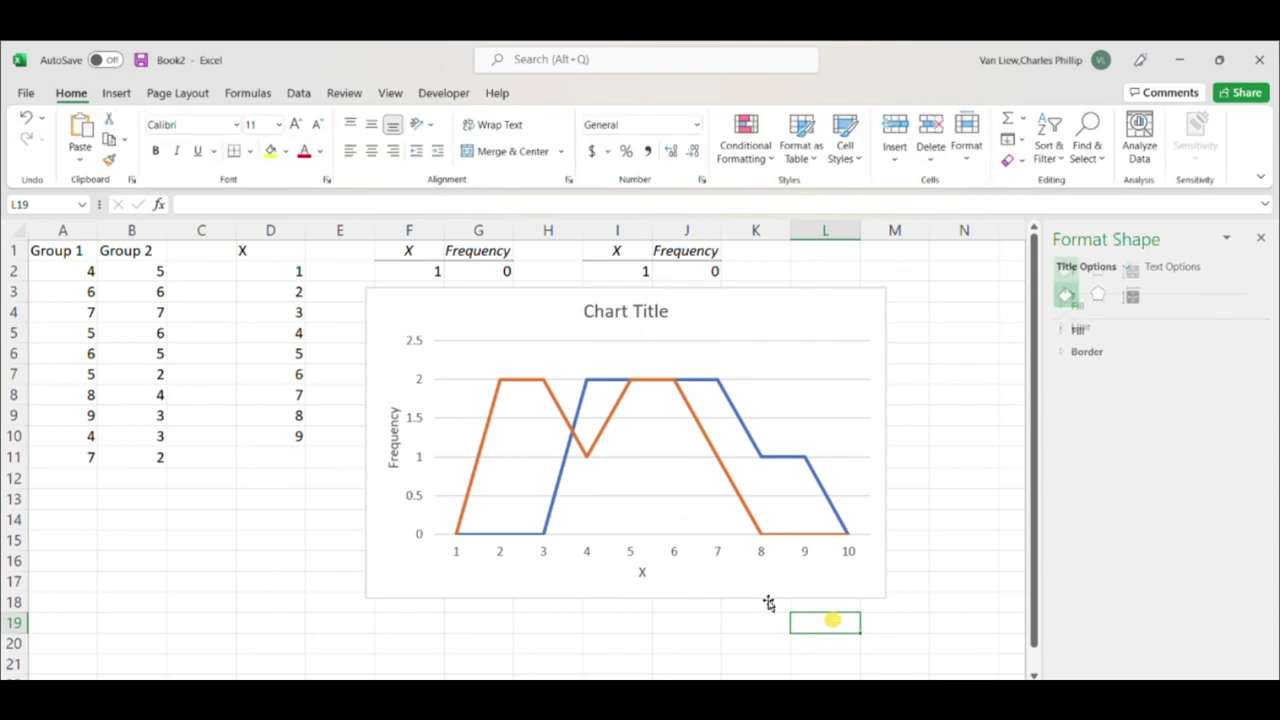
click(622, 311)
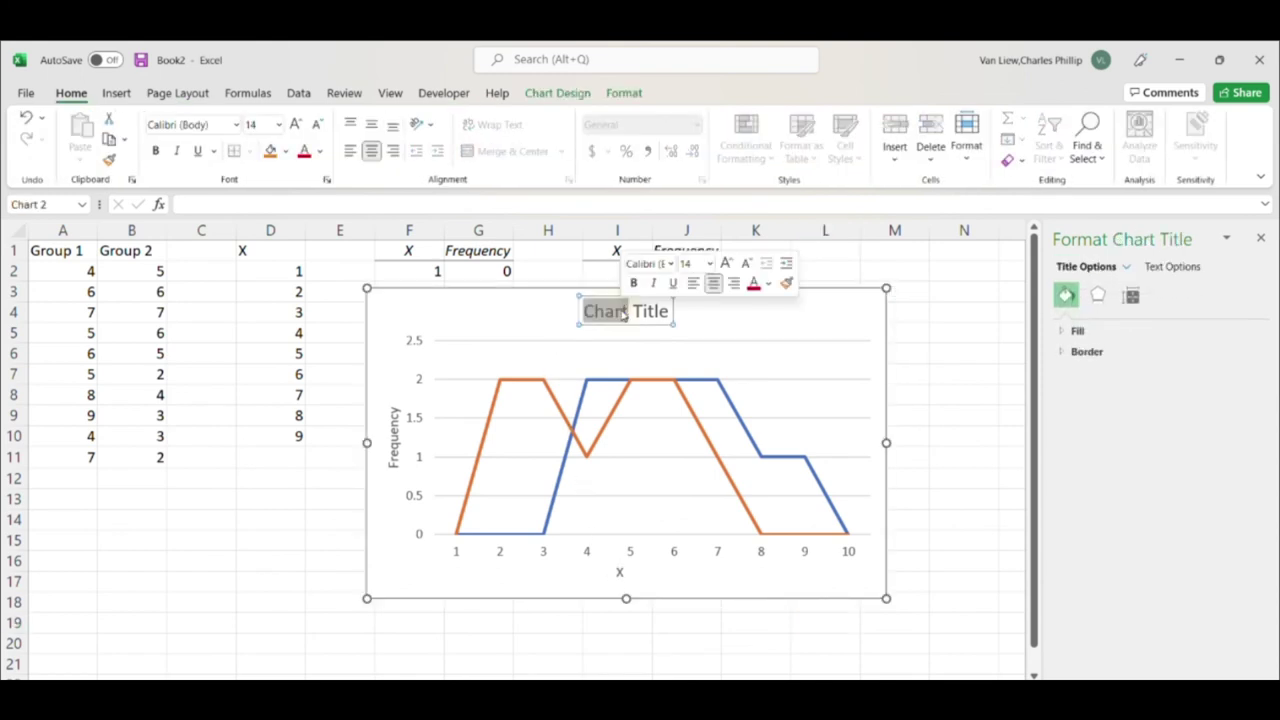
Change the chart title to 'Frequency Polygons' and select the vertical axis
drag(622, 311, 670, 311)
text(Frequency Polygons)
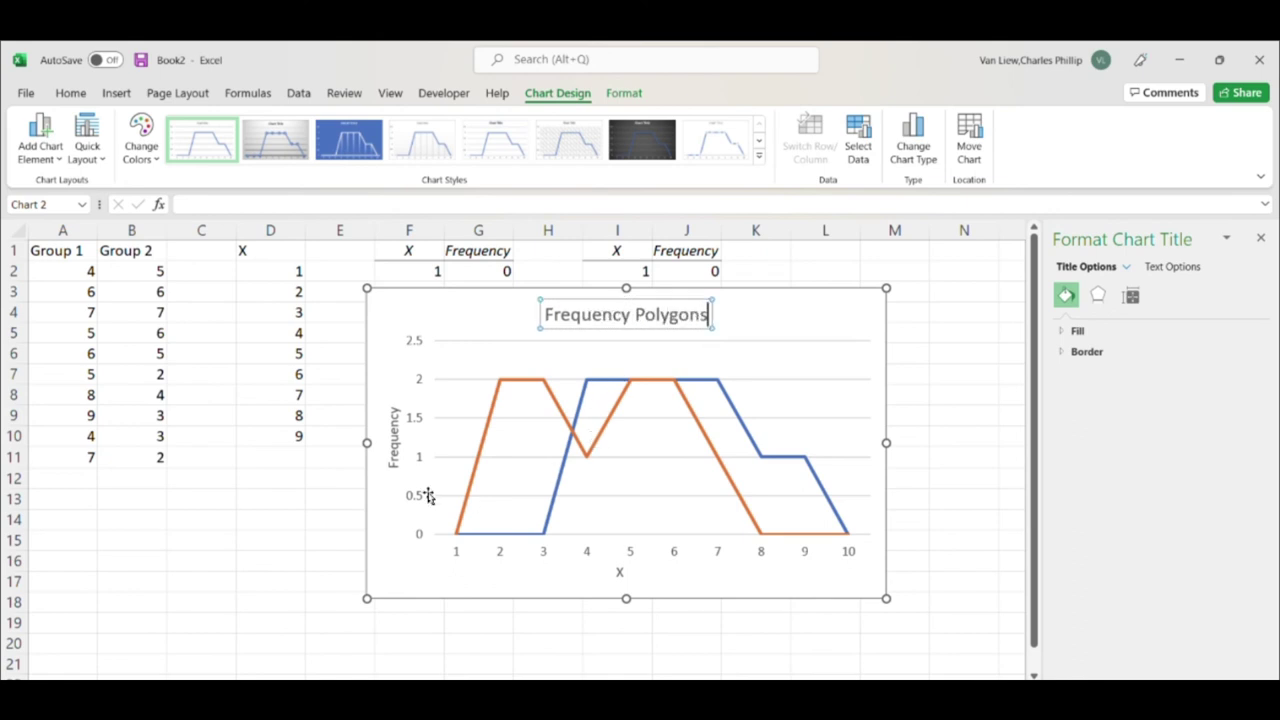
click(421, 495)
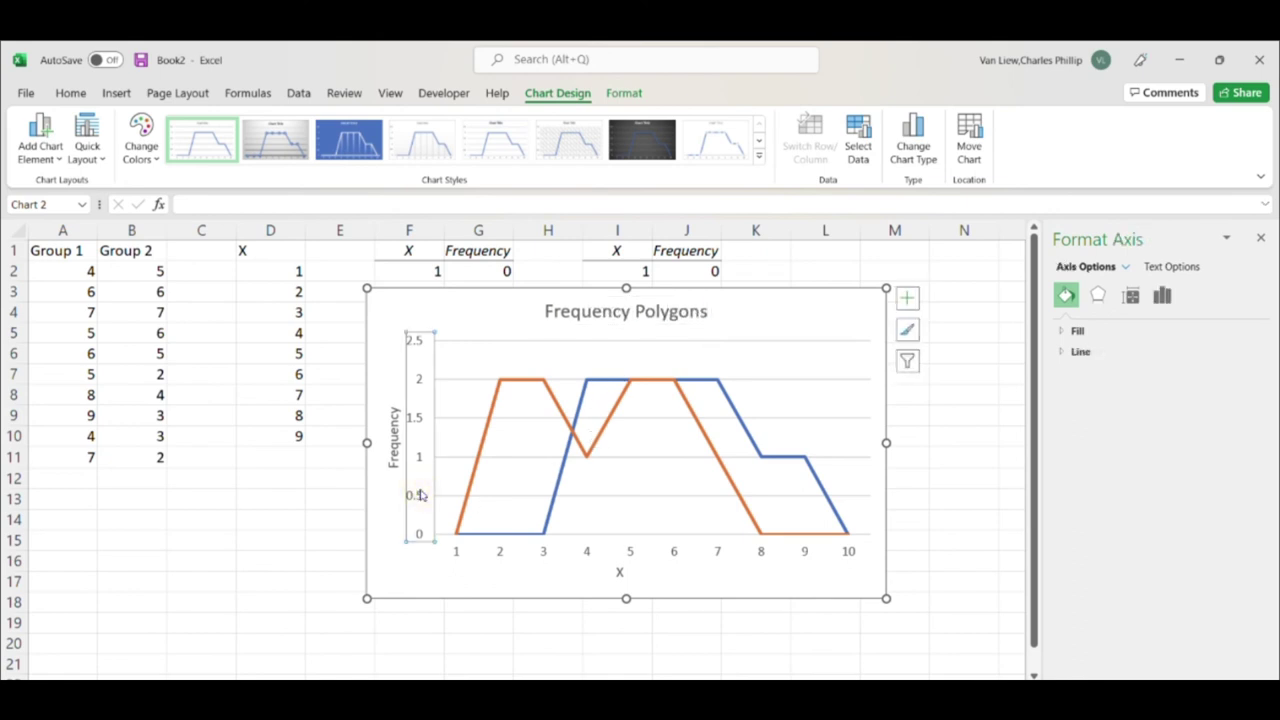
Set the vertical axis maximum to 3 and major unit to 1, then close the pane
click(1162, 295)
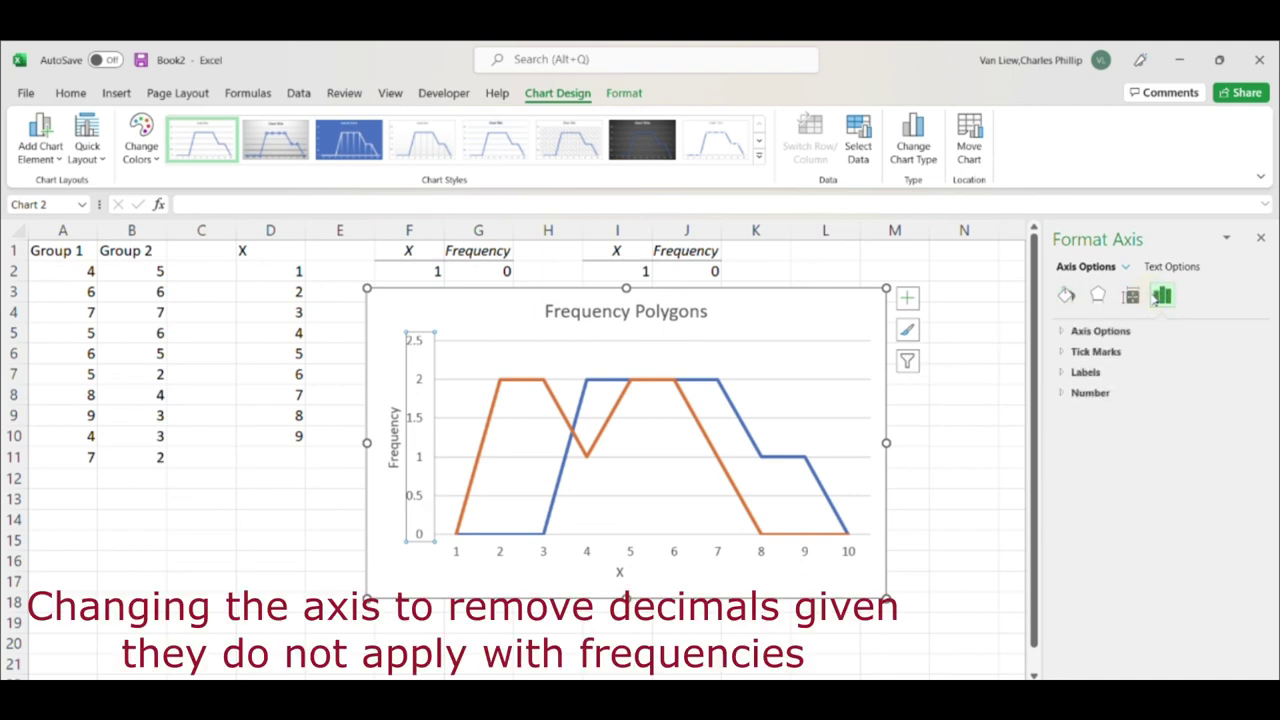
click(1083, 333)
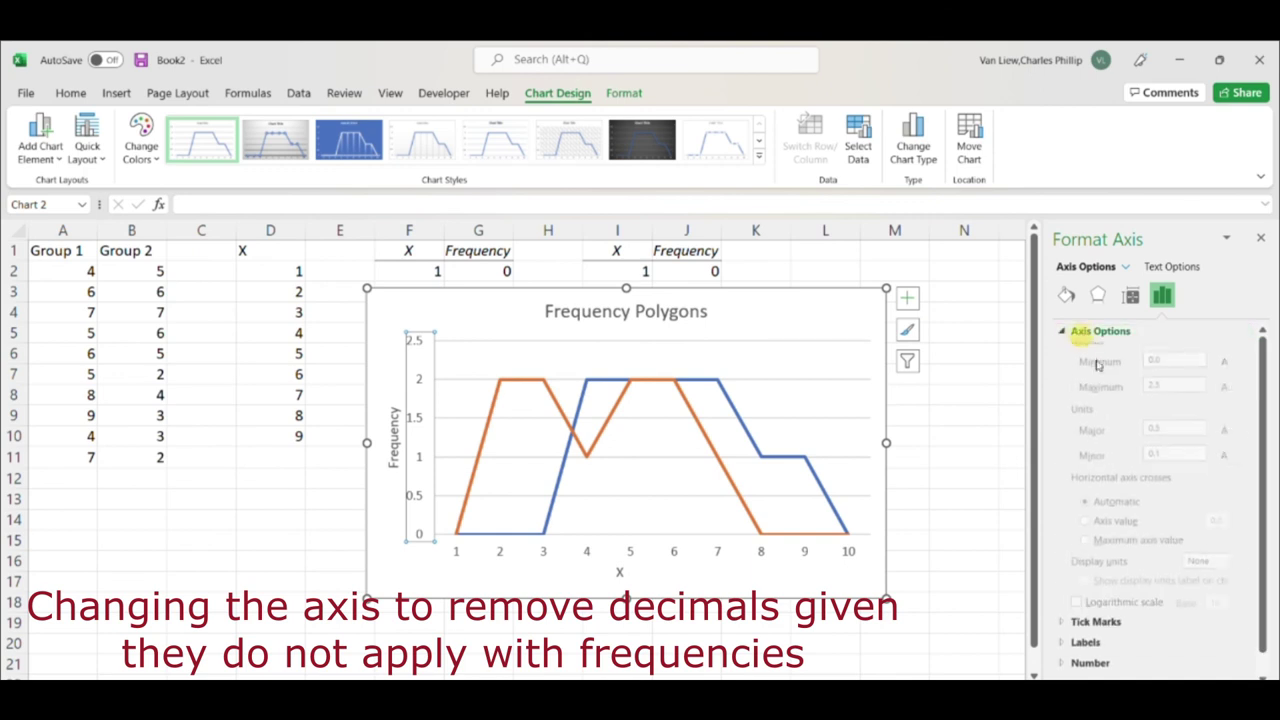
drag(1170, 394, 1135, 393)
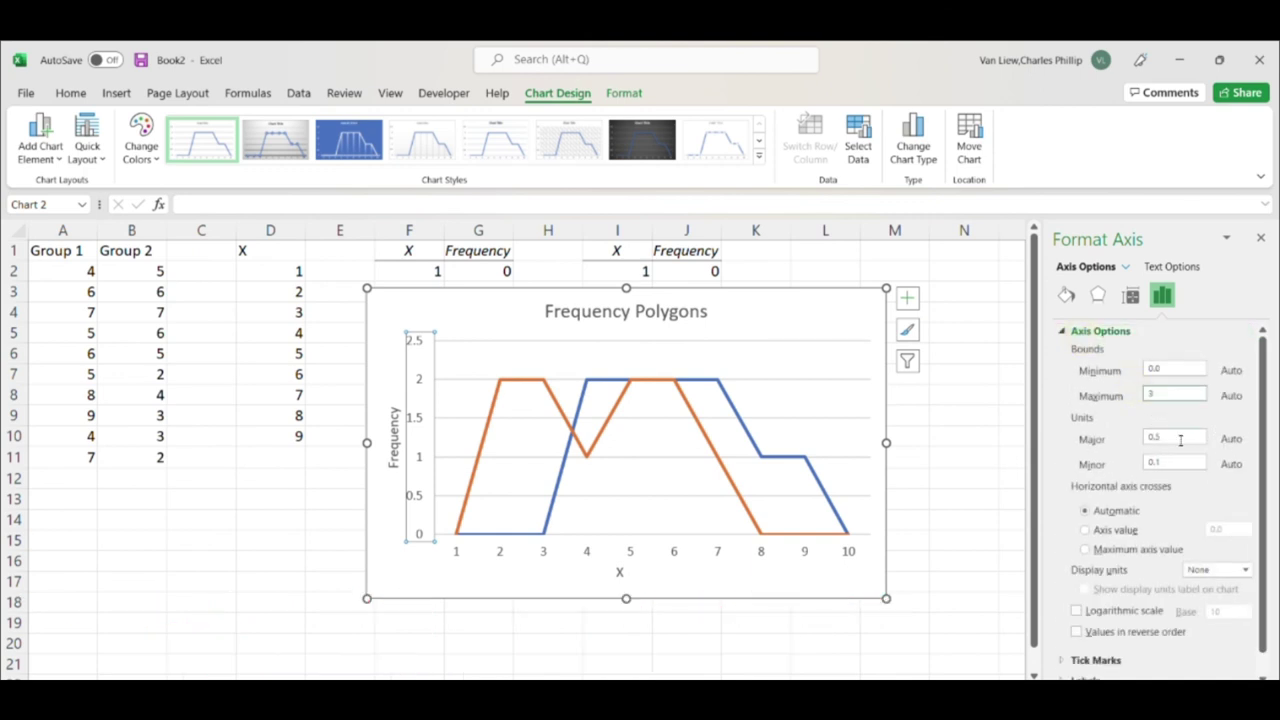
drag(1180, 440, 1125, 445)
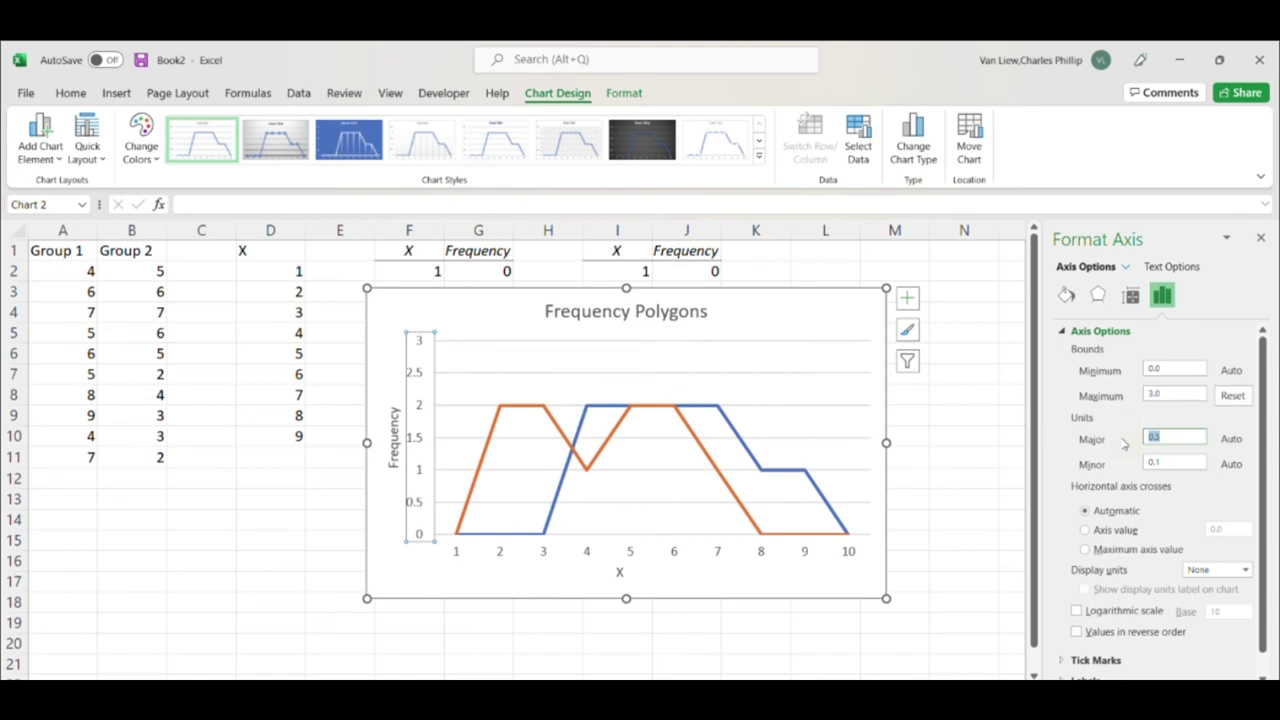
click(1080, 463)
text(.5)
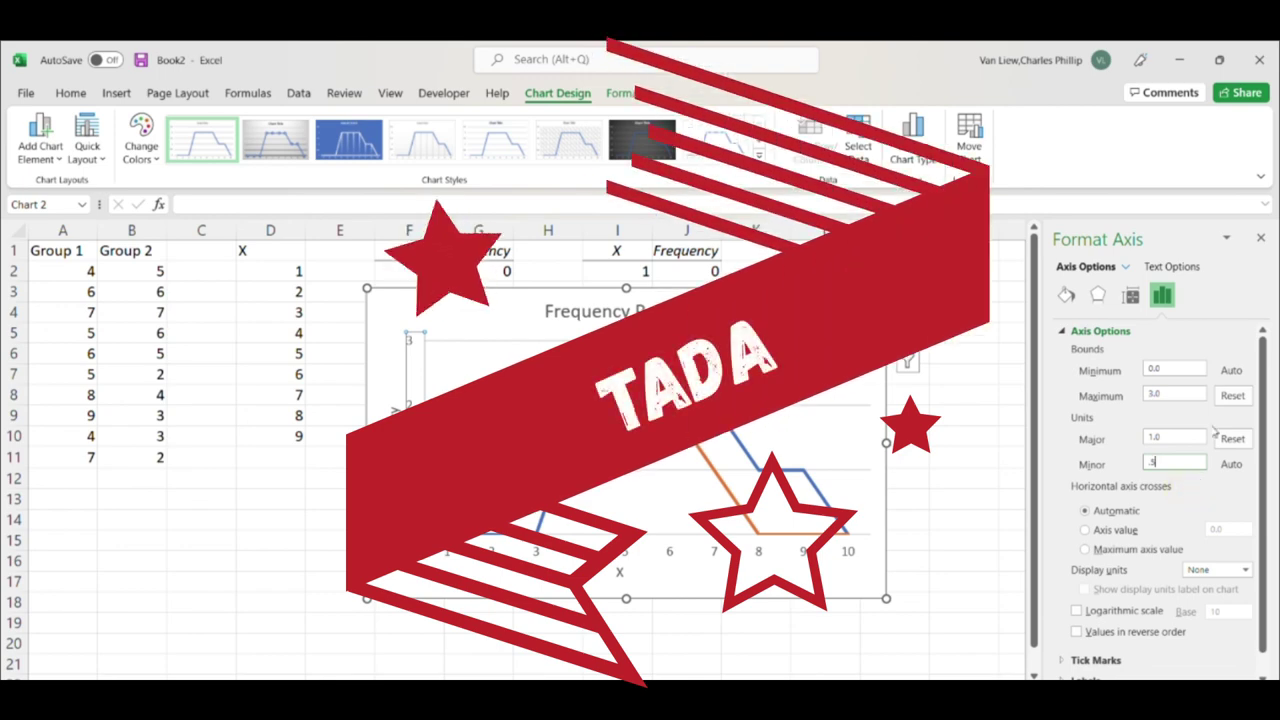
click(1261, 238)
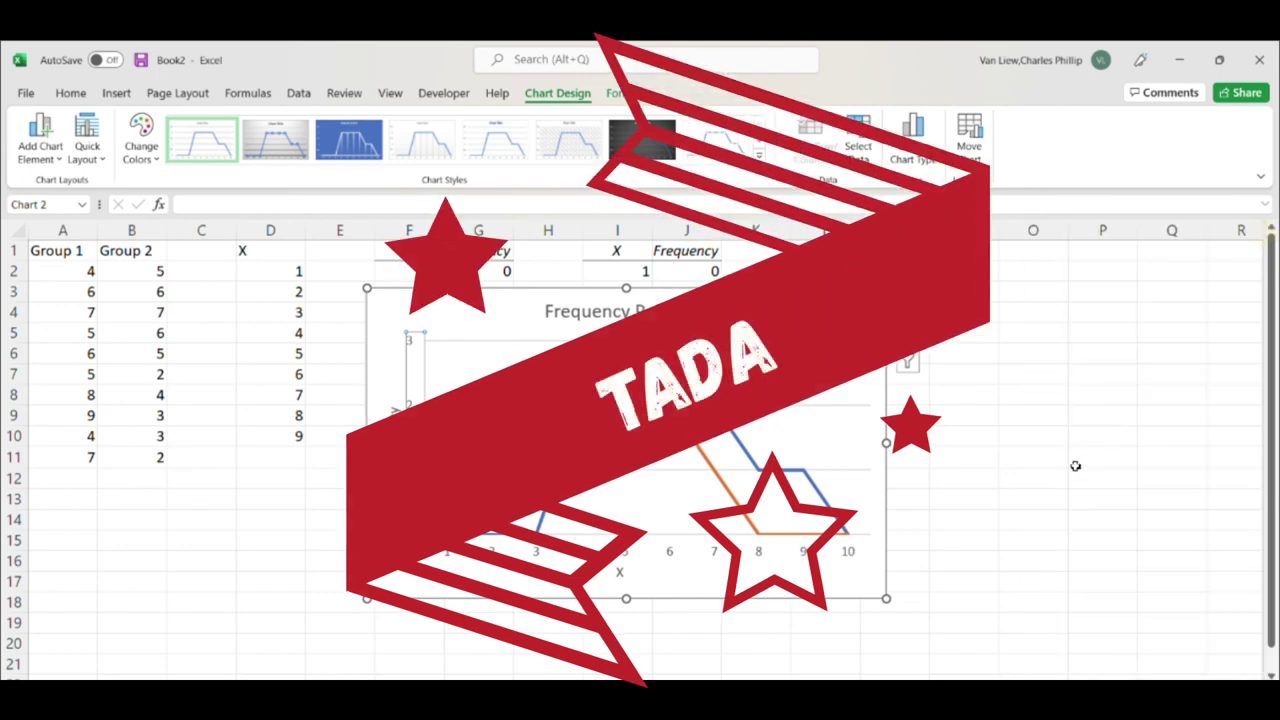